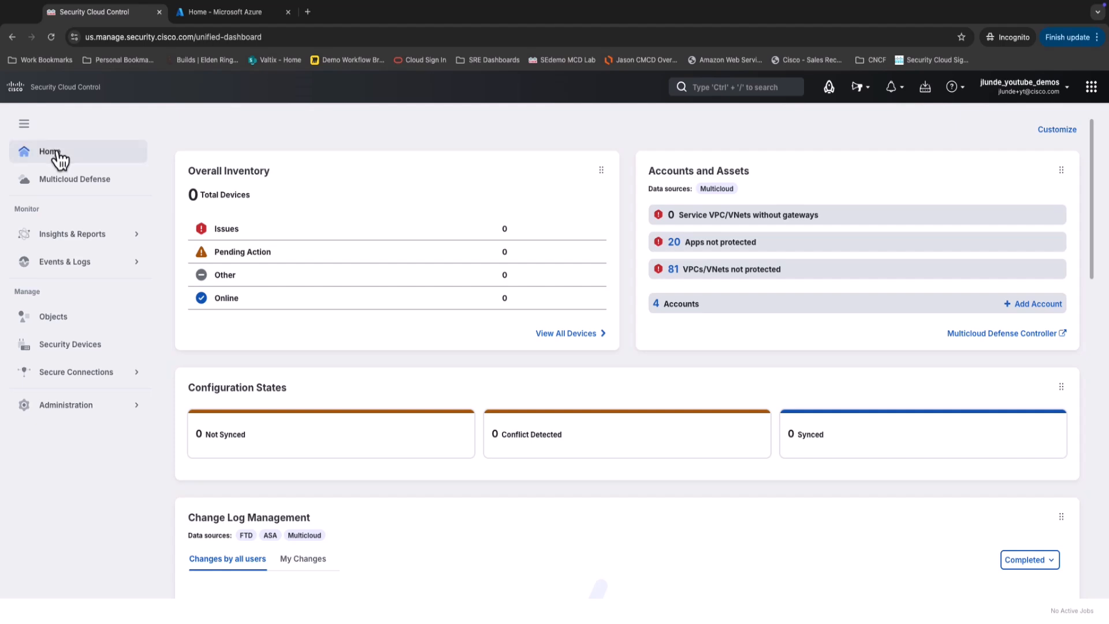
Open the Multicloud Defense overview listing the AWS, Azure, GCP and Oracle cloud accounts.
{"action": "left_click", "coordinate": [60, 182]}
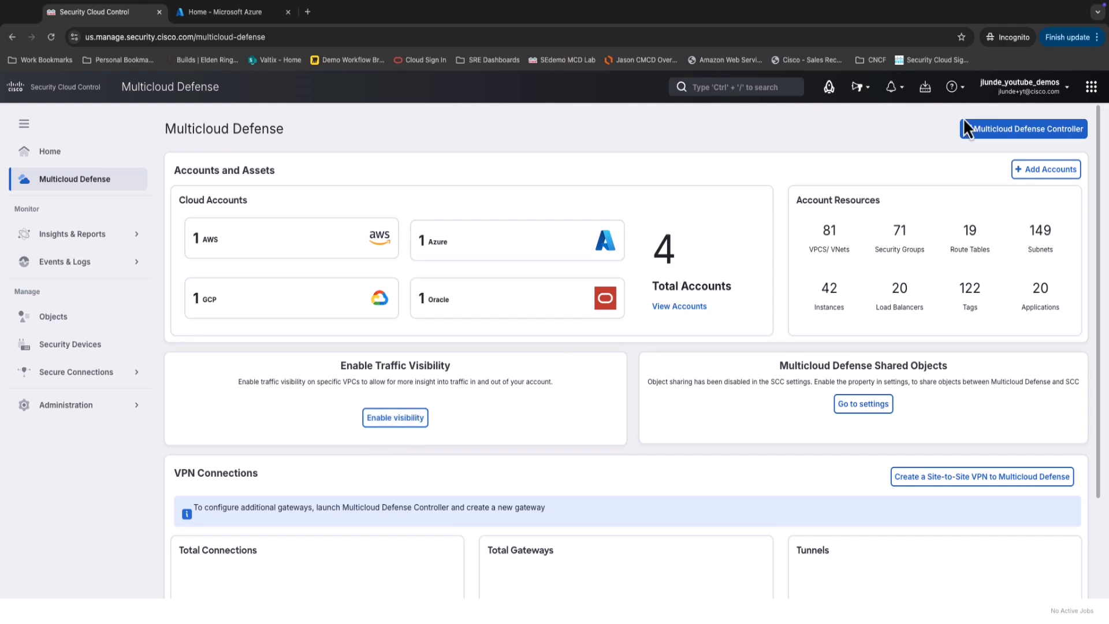
Launch the Multicloud Defense Controller and start Enable Visibility from Home > Setup, Step 2.
{"action": "left_click", "coordinate": [1008, 133]}
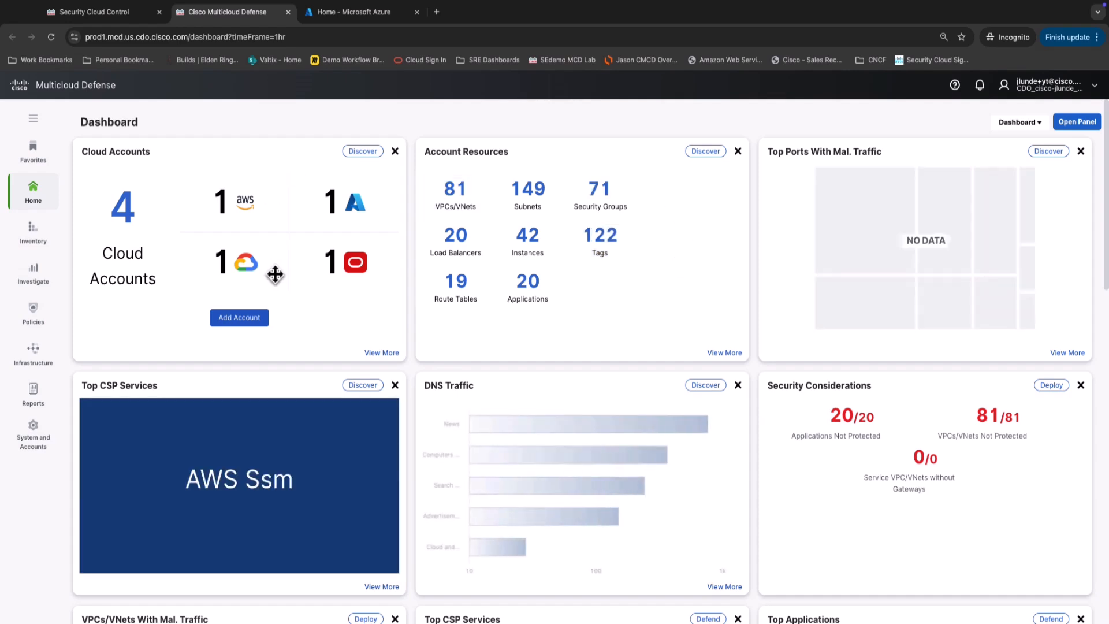
{"action": "left_click", "coordinate": [32, 197]}
{"action": "left_click", "coordinate": [92, 170]}
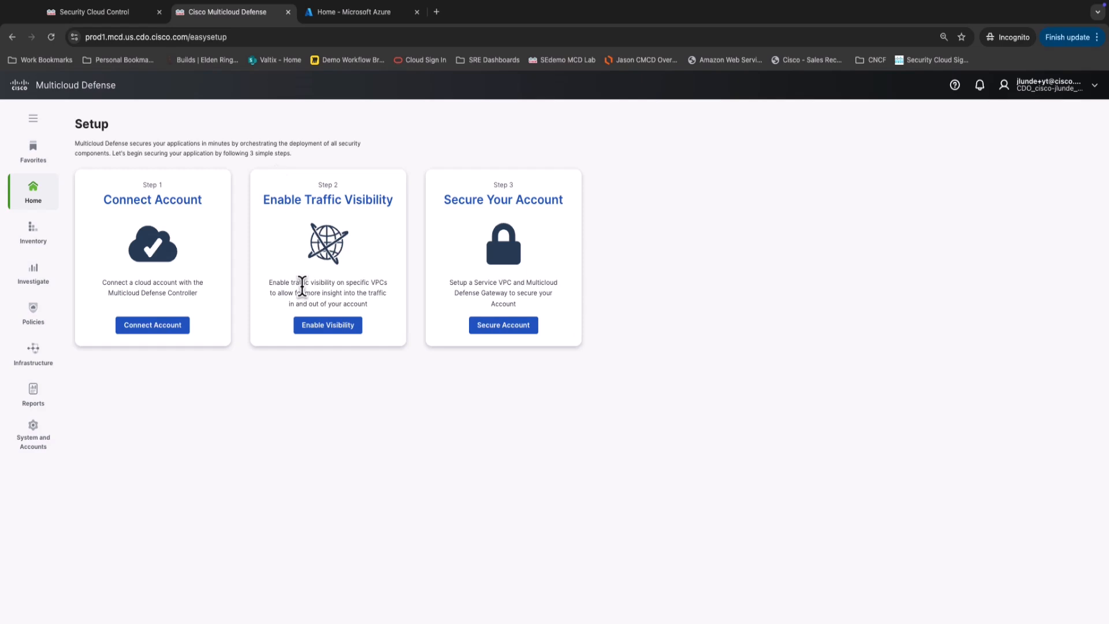
{"action": "left_click", "coordinate": [327, 325]}
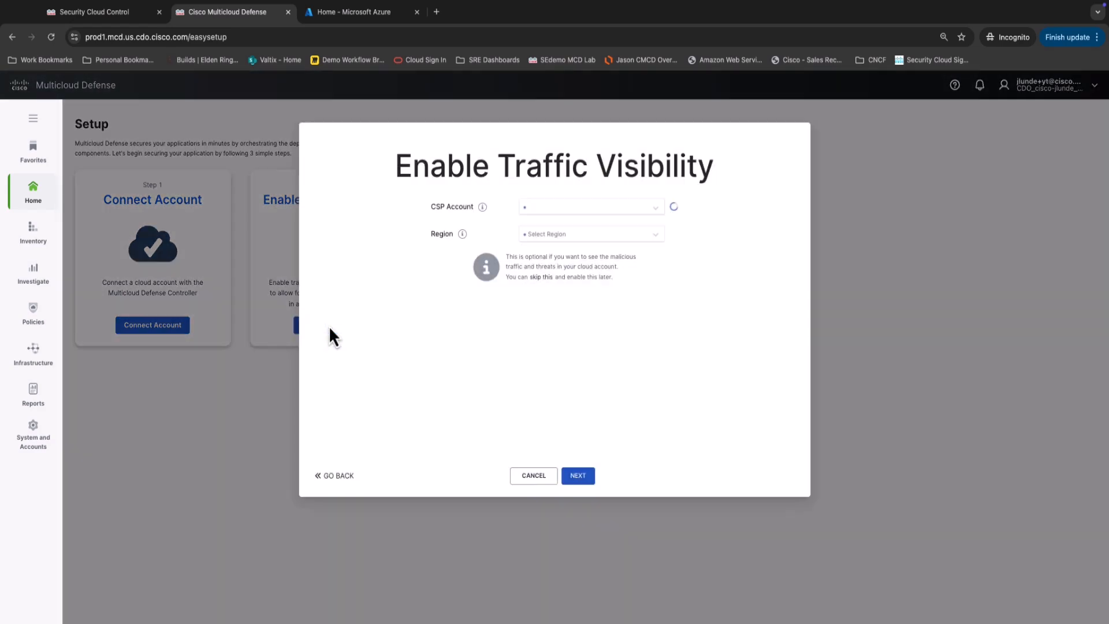
Select the Azure account and region East US, after East US 2 fails on Network Watcher.
{"action": "left_click", "coordinate": [571, 210]}
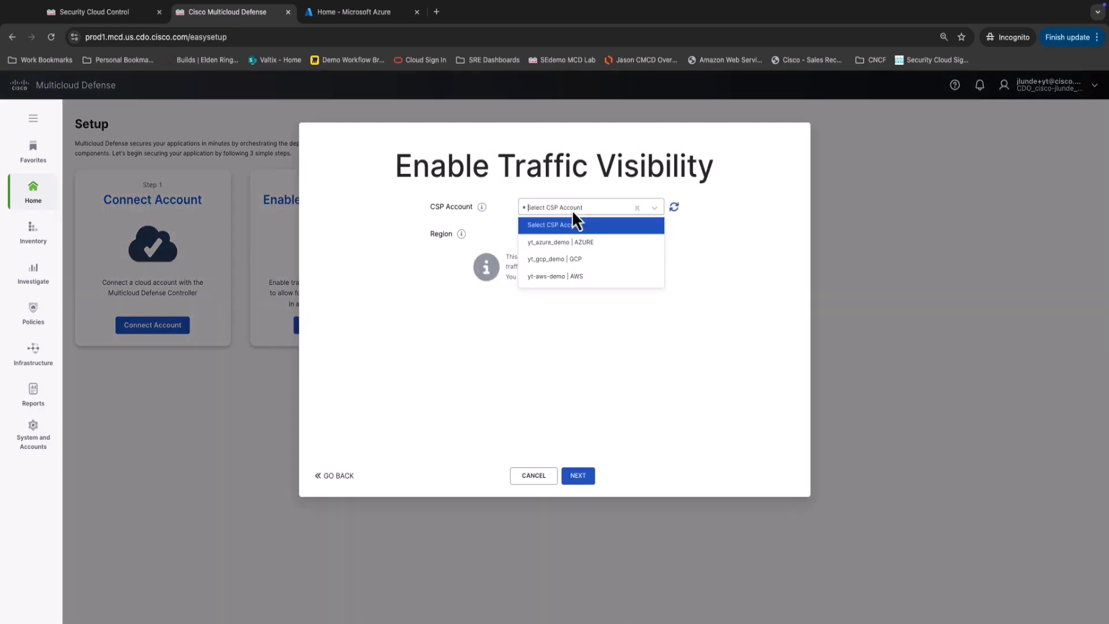
{"action": "left_click", "coordinate": [562, 245]}
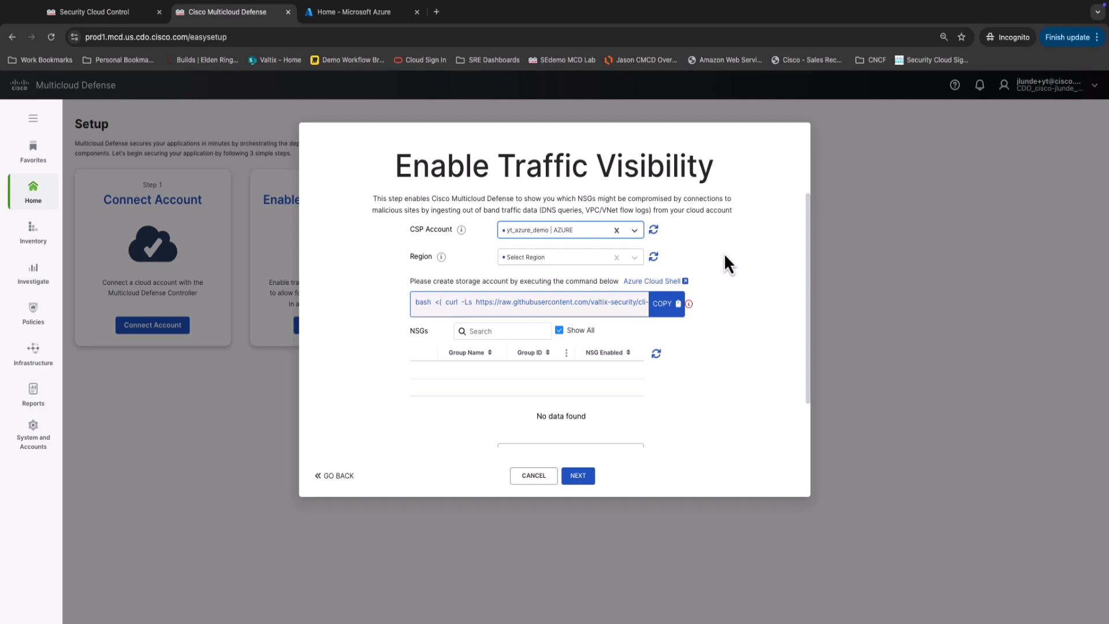
{"action": "left_click", "coordinate": [571, 261]}
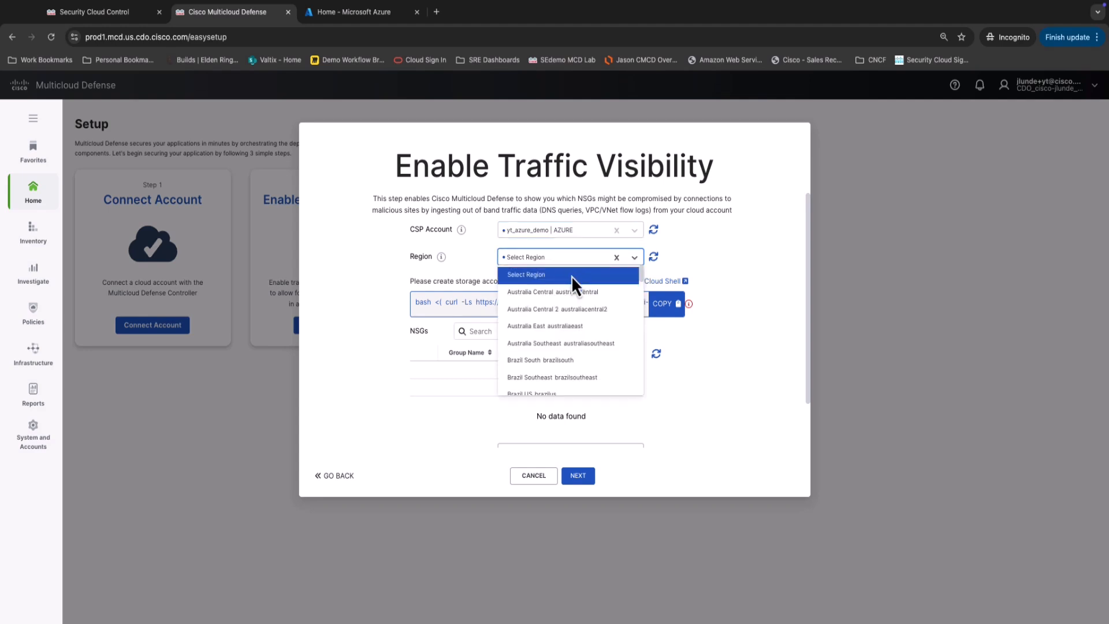
{"action": "type", "text": "east"}
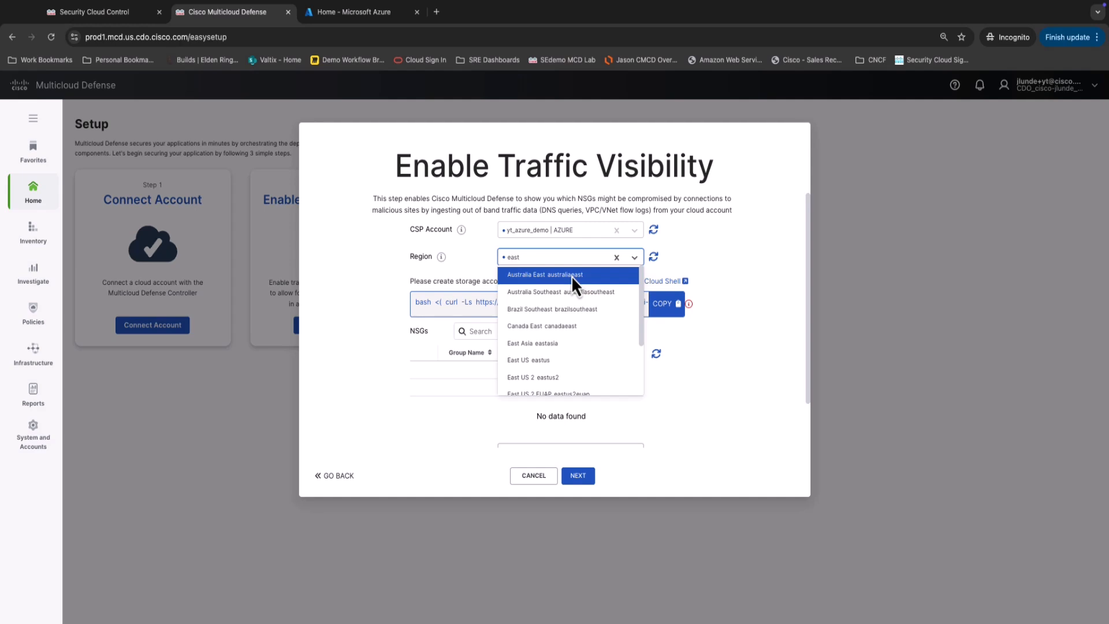
{"action": "key", "text": "Down"}
{"action": "key", "text": "Down"}
{"action": "key", "text": "Down"}
{"action": "key", "text": "Down"}
{"action": "key", "text": "Down"}
{"action": "key", "text": "Down"}
{"action": "key", "text": "Return"}
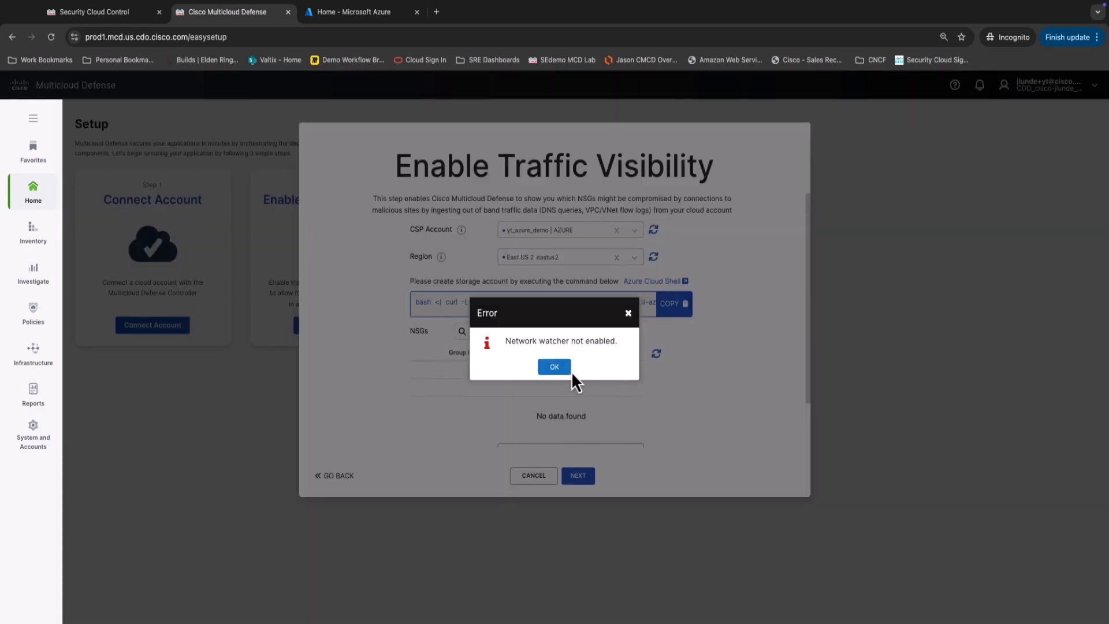
{"action": "left_click", "coordinate": [573, 372]}
{"action": "left_click", "coordinate": [584, 257]}
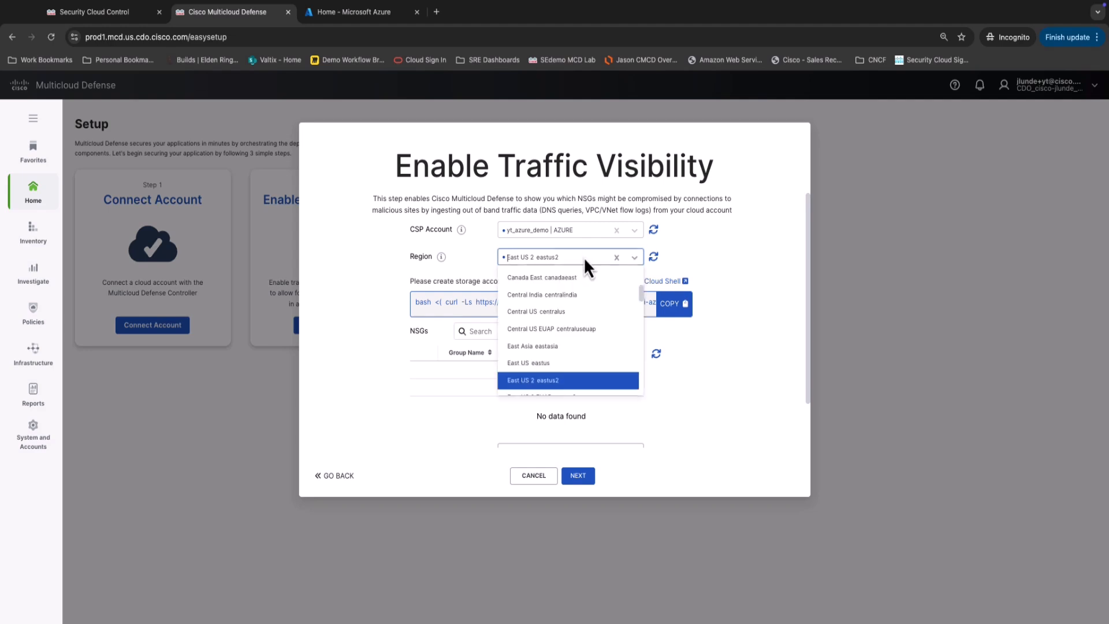
{"action": "left_click", "coordinate": [581, 361]}
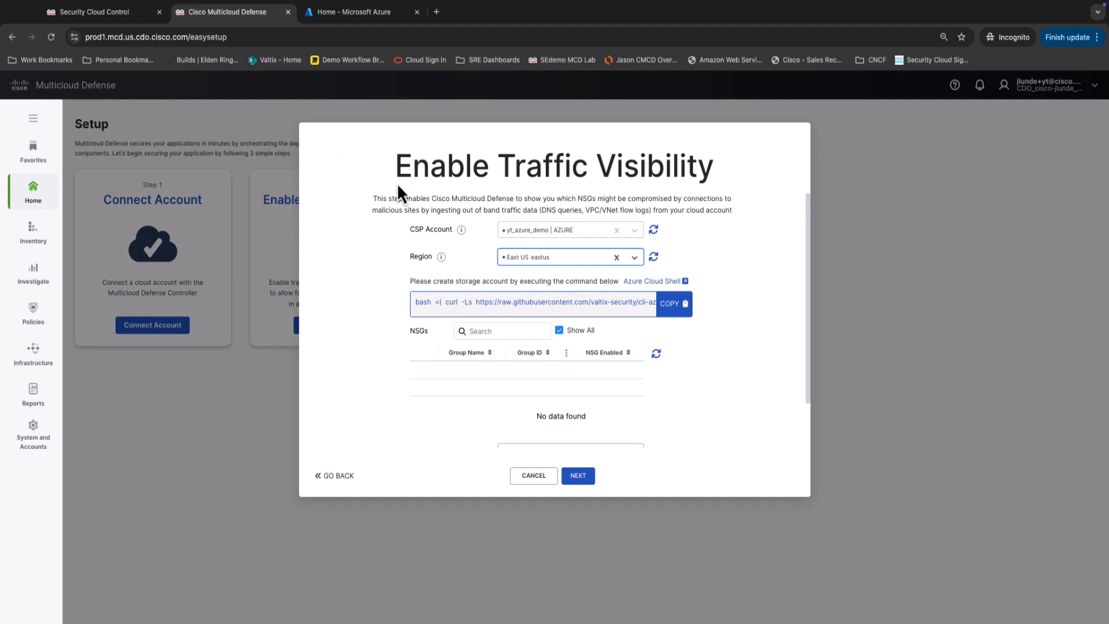
Confirm in Azure that the test-yt-mcd virtual network is in East US, then come back.
{"action": "left_click", "coordinate": [337, 15]}
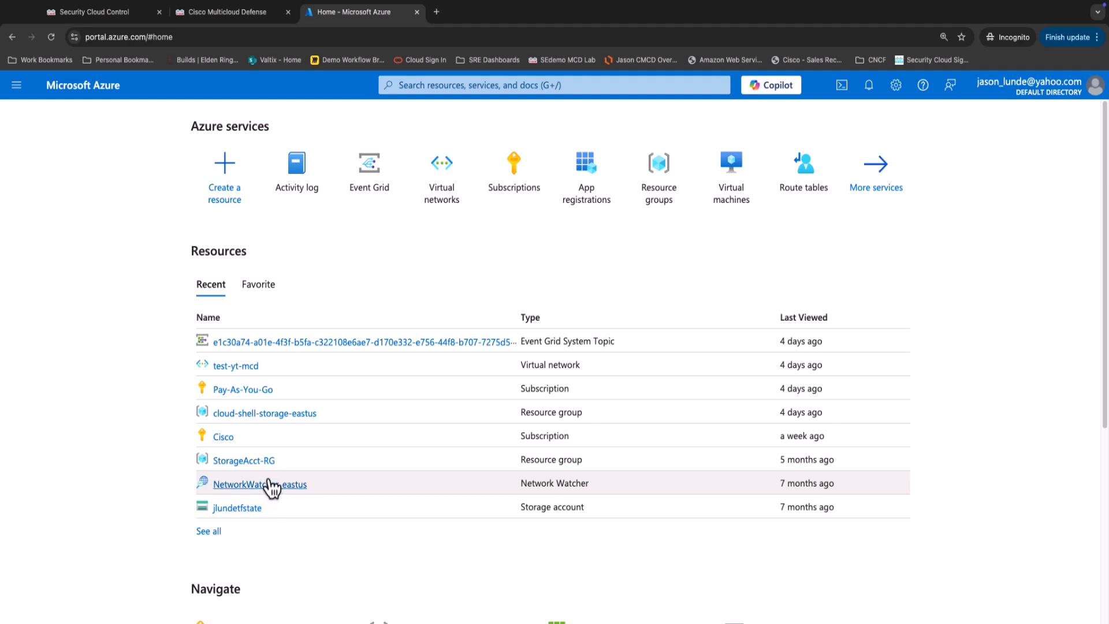
{"action": "left_click", "coordinate": [230, 370]}
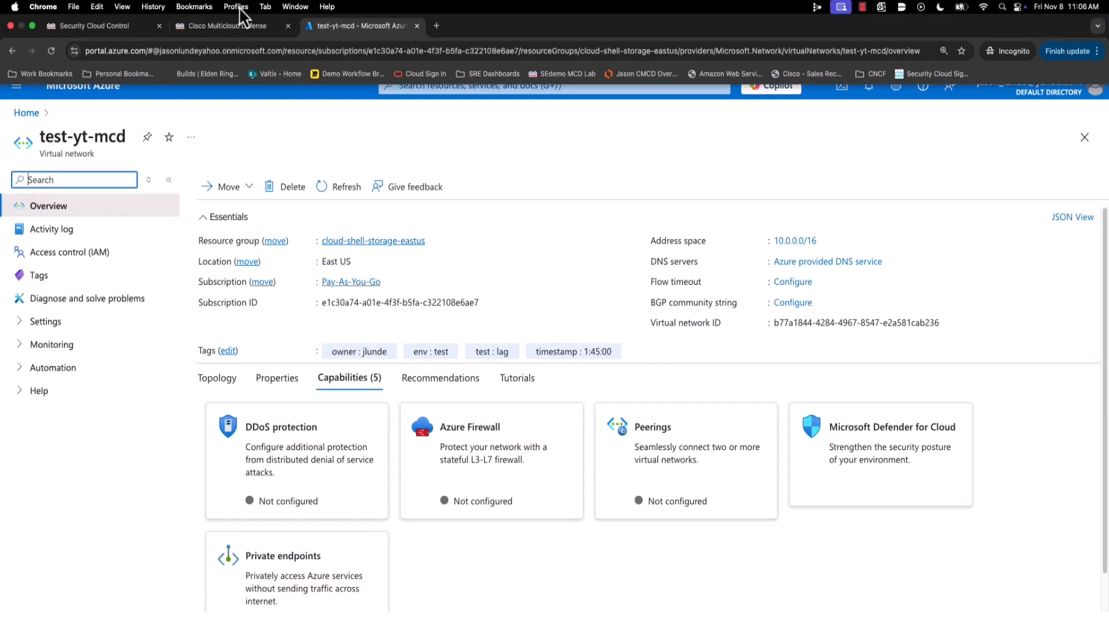
{"action": "left_click", "coordinate": [233, 27]}
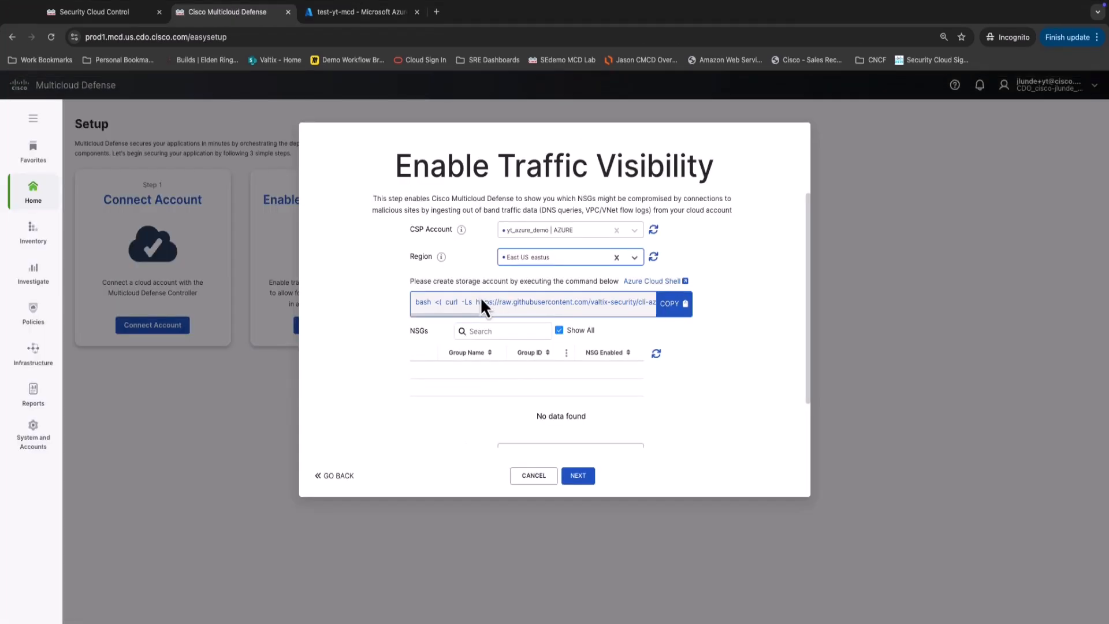
Read through the storage account instructions and the discovery command's region and storage arguments.
{"action": "left_click_drag", "start_coordinate": [494, 281], "coordinate": [591, 284]}
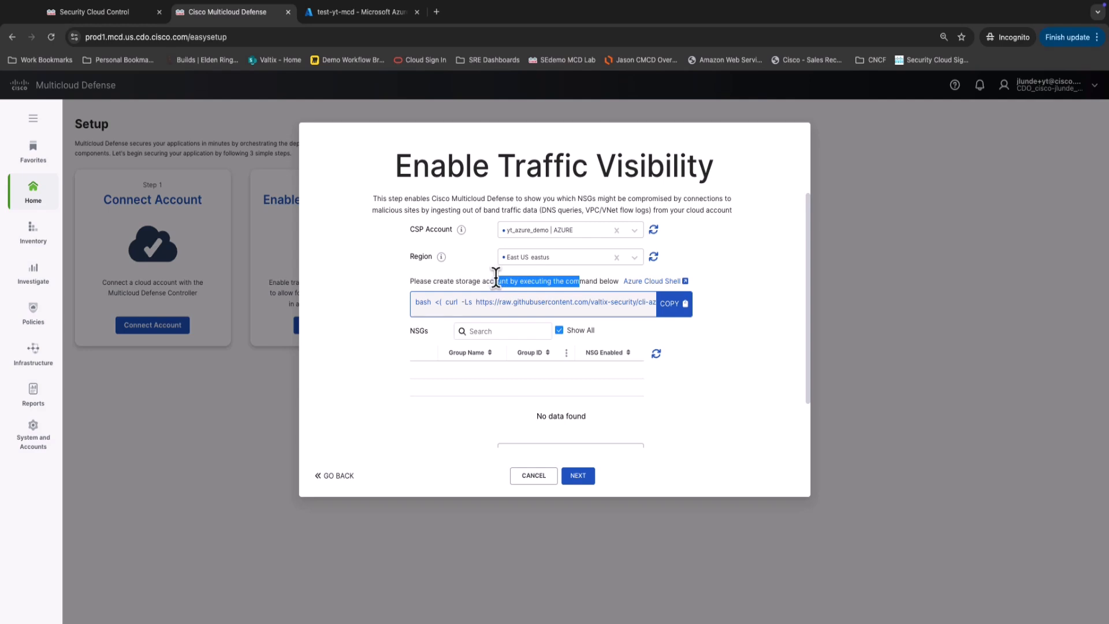
{"action": "left_click", "coordinate": [467, 316]}
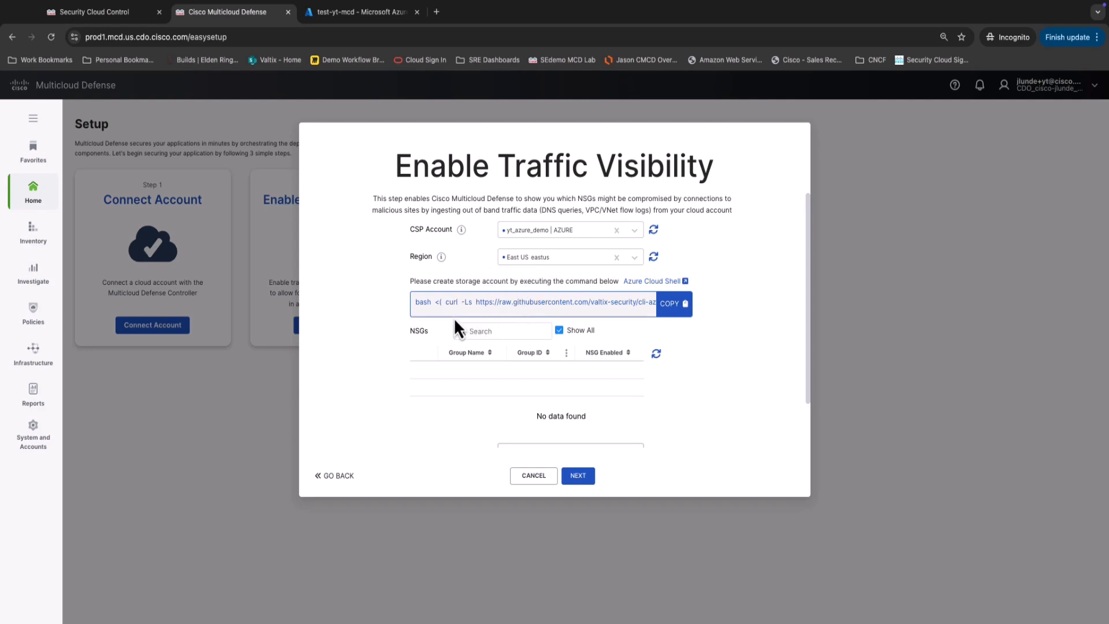
{"action": "left_click_drag", "start_coordinate": [495, 304], "coordinate": [650, 303]}
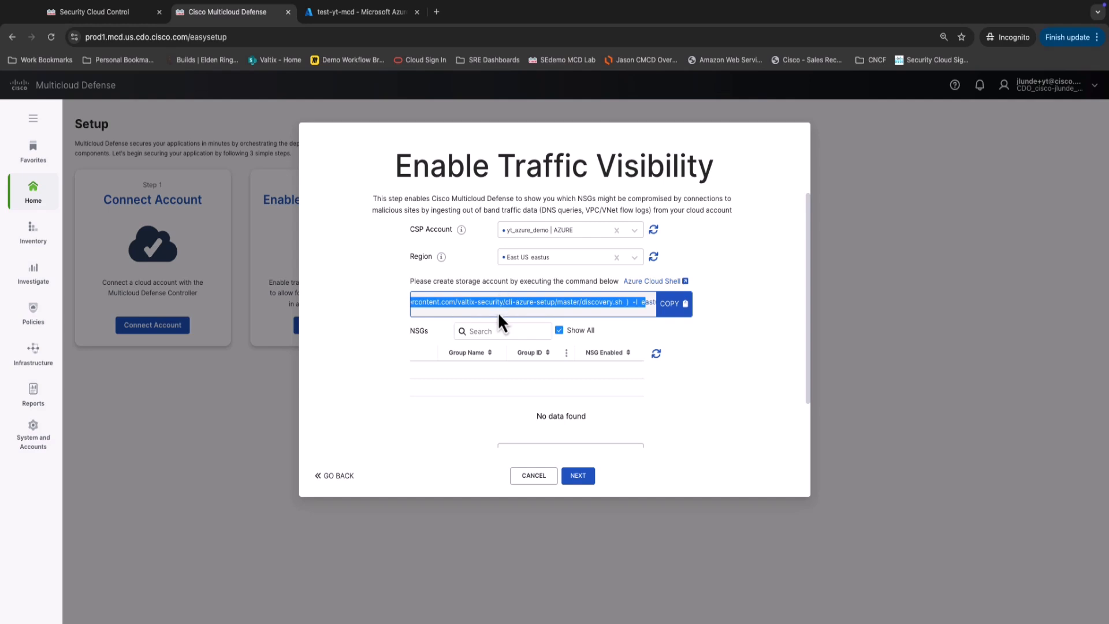
{"action": "left_click_drag", "start_coordinate": [530, 301], "coordinate": [652, 310]}
{"action": "scroll", "coordinate": [574, 445], "scroll_direction": "down", "scroll_amount": 2}
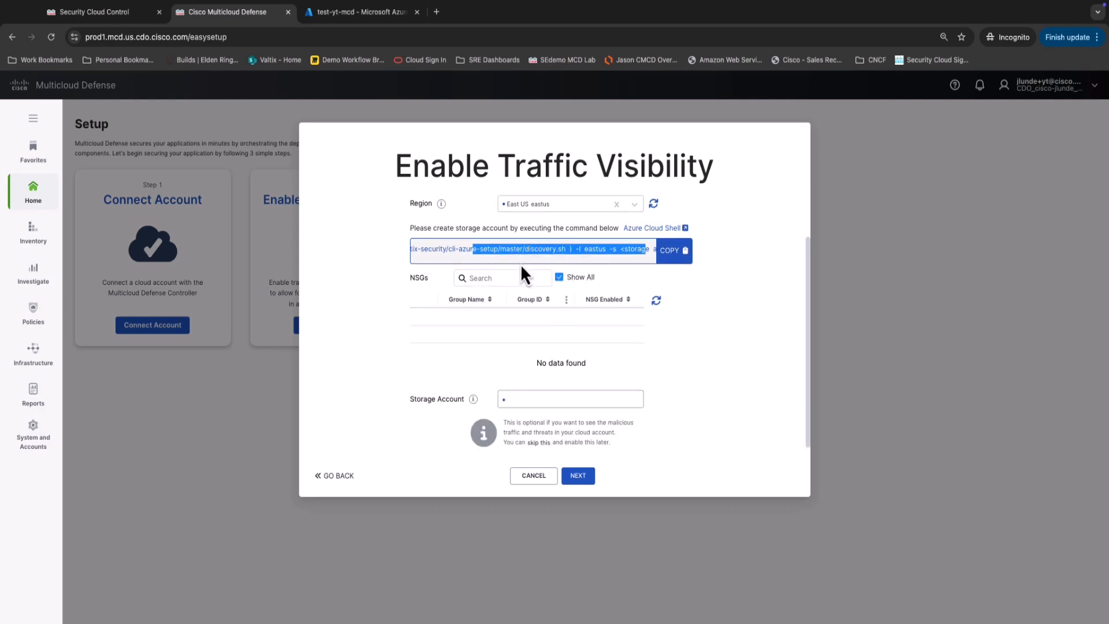
{"action": "left_click_drag", "start_coordinate": [527, 255], "coordinate": [626, 252]}
{"action": "left_click", "coordinate": [542, 255]}
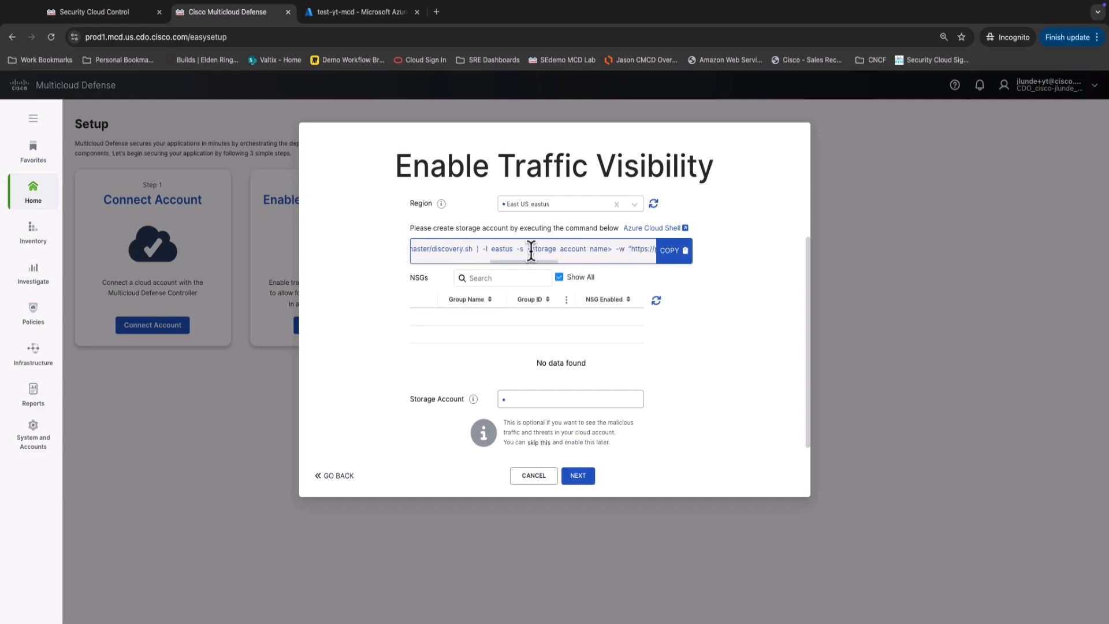
{"action": "left_click_drag", "start_coordinate": [528, 250], "coordinate": [629, 250]}
Enter 'test' as the storage account and copy the storage account creation command.
{"action": "left_click", "coordinate": [577, 397]}
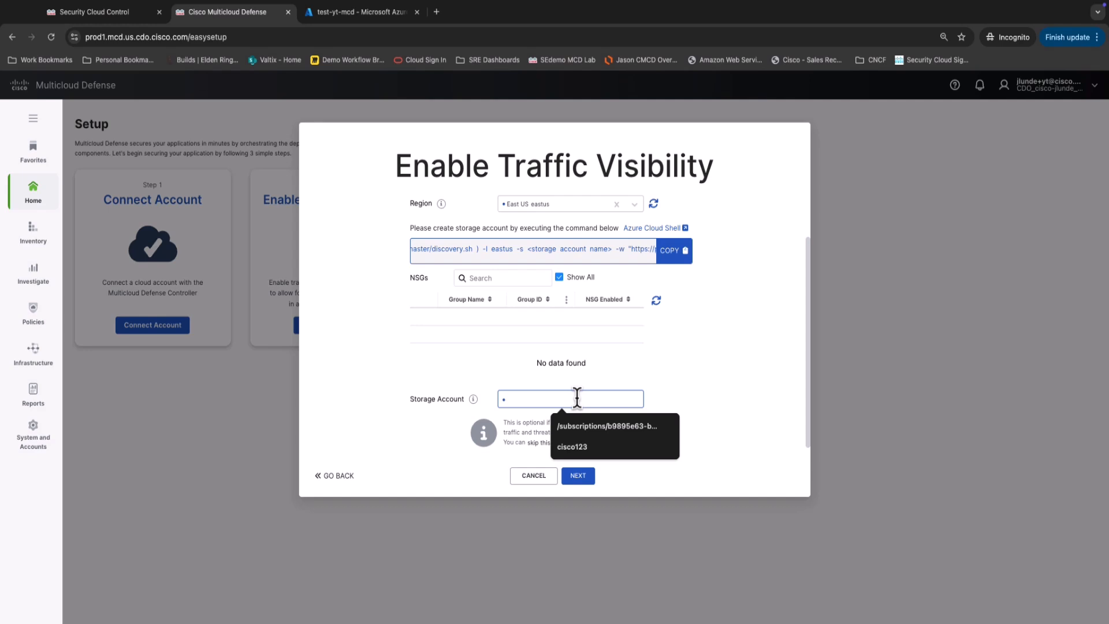
{"action": "type", "text": "test"}
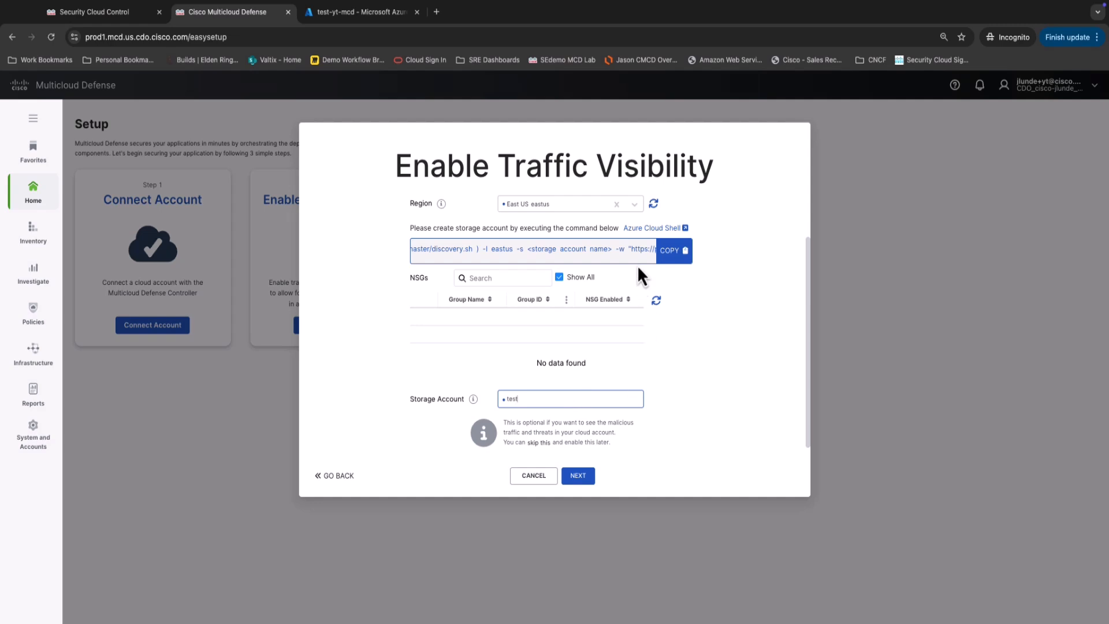
{"action": "triple_click", "coordinate": [549, 249]}
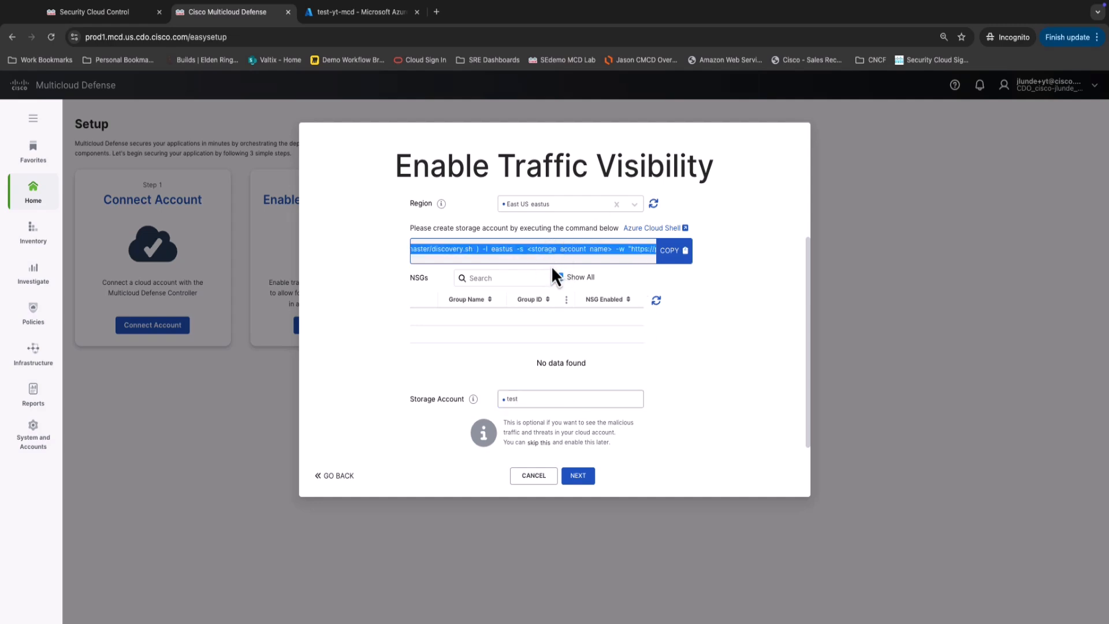
{"action": "left_click", "coordinate": [673, 255]}
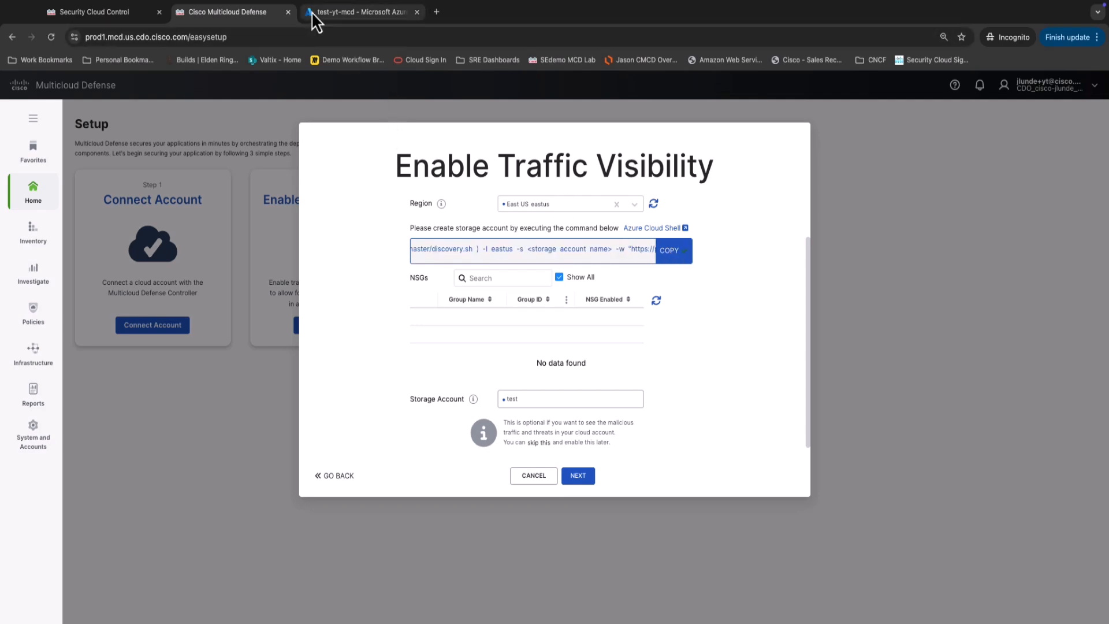
Open Azure Storage accounts via an 'sto' search and start an enlarged Cloud Shell Bash terminal.
{"action": "left_click", "coordinate": [327, 12]}
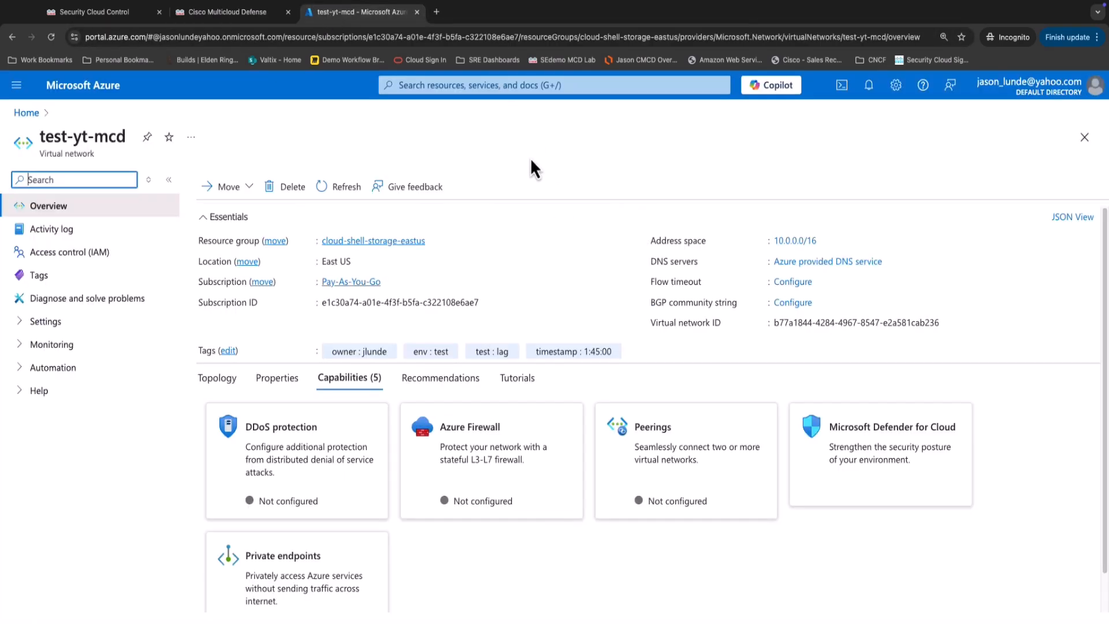
{"action": "left_click", "coordinate": [443, 84]}
{"action": "type", "text": "stora"}
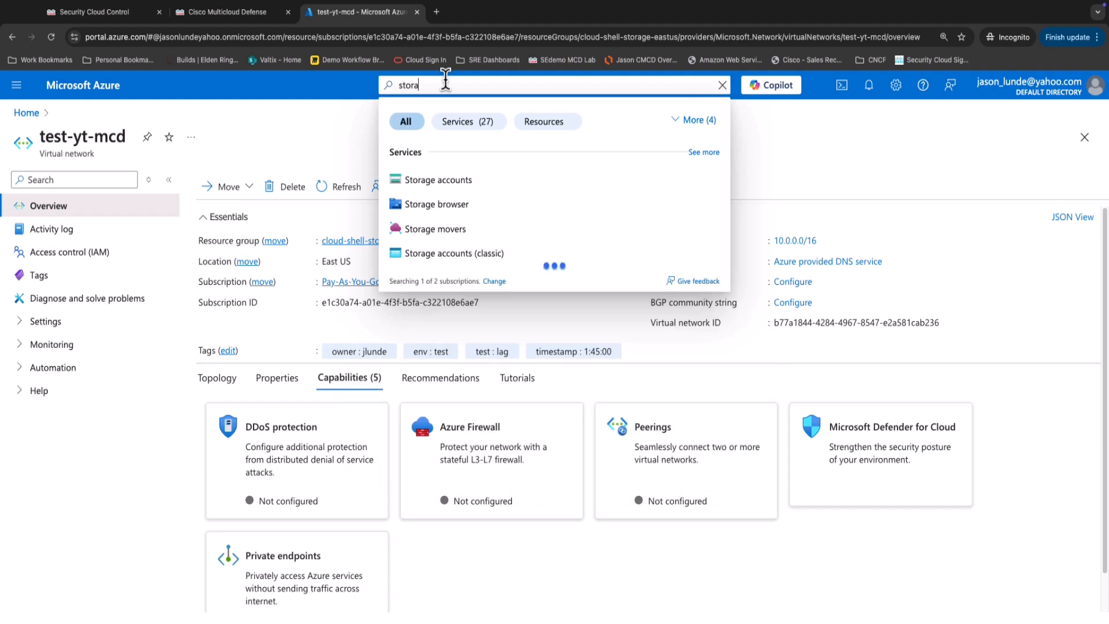
{"action": "key", "text": "Down"}
{"action": "key", "text": "Return"}
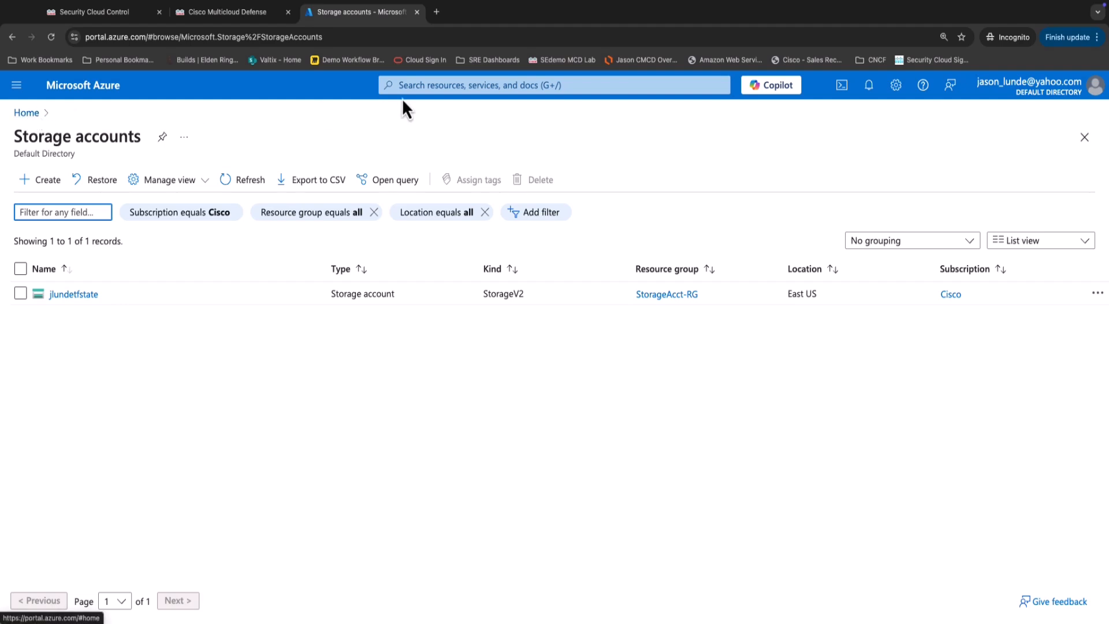
{"action": "left_click", "coordinate": [841, 88]}
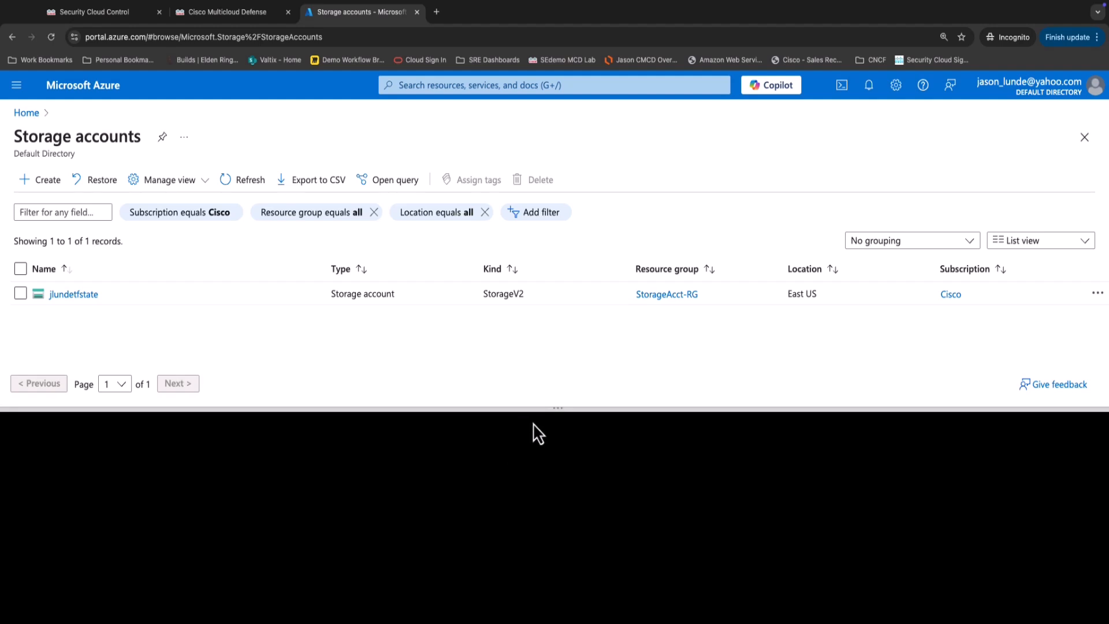
{"action": "left_click_drag", "start_coordinate": [558, 409], "coordinate": [540, 285]}
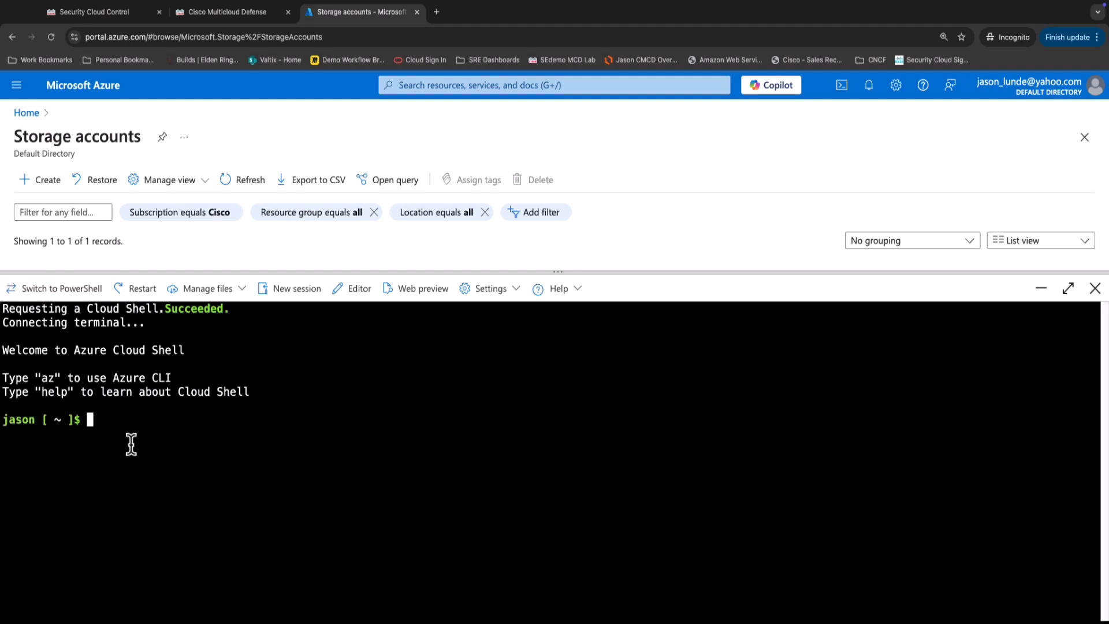
Paste the discovery command, replace the placeholder with "jasonytdemosa", and run it.
{"action": "key", "text": "ctrl+v"}
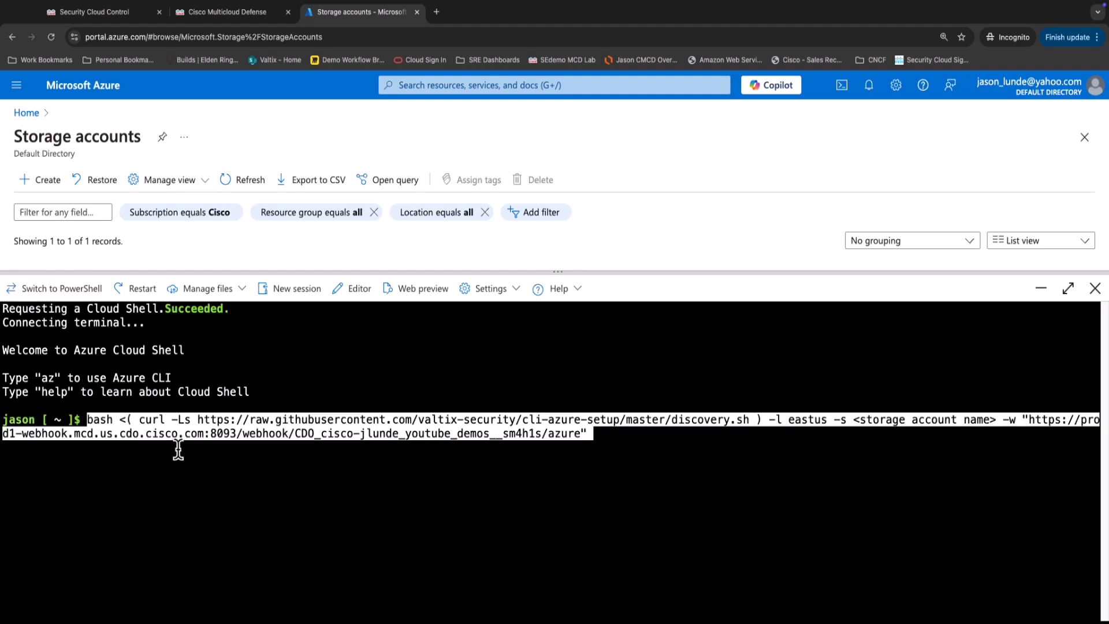
{"action": "key", "text": "Left"}
{"action": "key", "text": "Left"}
{"action": "key", "text": "Left"}
{"action": "key", "text": "Left"}
{"action": "key", "text": "Left"}
{"action": "key", "text": "Left"}
{"action": "key", "text": "Left"}
{"action": "key", "text": "Left"}
{"action": "key", "text": "Left"}
{"action": "key", "text": "Left"}
{"action": "key", "text": "Left"}
{"action": "key", "text": "Left"}
{"action": "key", "text": "Left"}
{"action": "key", "text": "Left"}
{"action": "key", "text": "Left"}
{"action": "key", "text": "Left"}
{"action": "key", "text": "Left"}
{"action": "key", "text": "Left"}
{"action": "key", "text": "Left"}
{"action": "key", "text": "Left"}
{"action": "key", "text": "Left"}
{"action": "key", "text": "Left"}
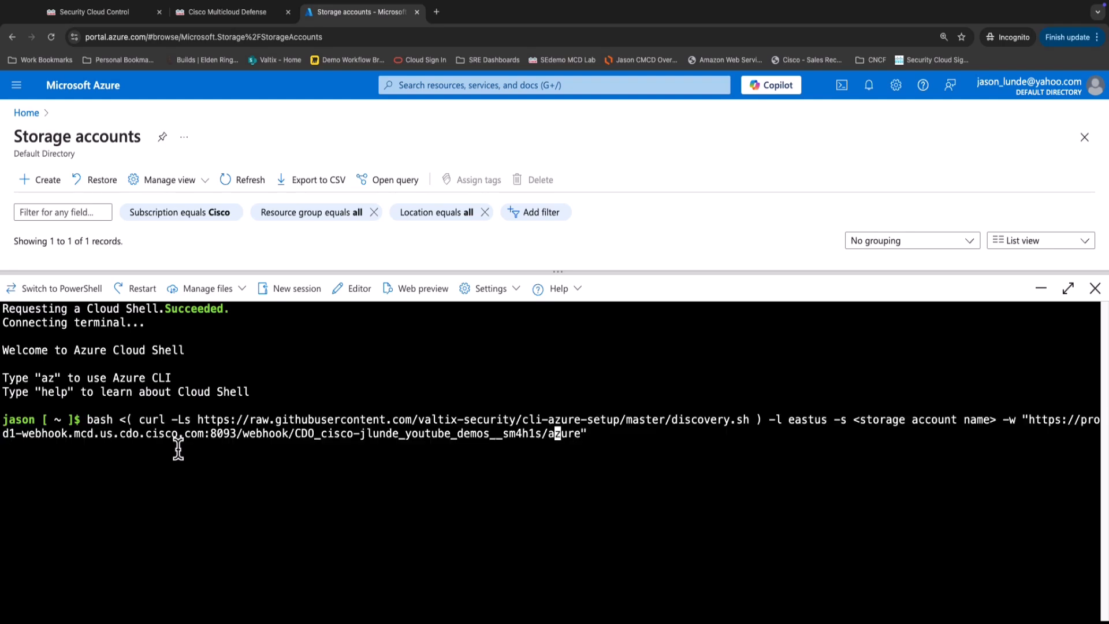
{"action": "key", "text": "Left"}
{"action": "key", "text": "Left"}
{"action": "key", "text": "Left"}
{"action": "key", "text": "Left"}
{"action": "key", "text": "Left"}
{"action": "key", "text": "Left"}
{"action": "key", "text": "Left"}
{"action": "key", "text": "Left"}
{"action": "key", "text": "Left"}
{"action": "key", "text": "Left"}
{"action": "key", "text": "Left"}
{"action": "key", "text": "Left"}
{"action": "key", "text": "Left"}
{"action": "key", "text": "Left"}
{"action": "key", "text": "Left"}
{"action": "key", "text": "Left"}
{"action": "key", "text": "Left"}
{"action": "key", "text": "Left"}
{"action": "key", "text": "Left"}
{"action": "key", "text": "Left"}
{"action": "key", "text": "Left"}
{"action": "key", "text": "Left"}
{"action": "key", "text": "Left"}
{"action": "key", "text": "Left"}
{"action": "key", "text": "Left"}
{"action": "key", "text": "Left"}
{"action": "key", "text": "Left"}
{"action": "key", "text": "Left"}
{"action": "key", "text": "Left"}
{"action": "key", "text": "Left"}
{"action": "key", "text": "Left"}
{"action": "key", "text": "Left"}
{"action": "key", "text": "Left"}
{"action": "key", "text": "Left"}
{"action": "key", "text": "Left"}
{"action": "key", "text": "Left"}
{"action": "key", "text": "Left"}
{"action": "key", "text": "Left"}
{"action": "key", "text": "Left"}
{"action": "key", "text": "Left"}
{"action": "key", "text": "Left"}
{"action": "key", "text": "Left"}
{"action": "key", "text": "Left"}
{"action": "key", "text": "Left"}
{"action": "key", "text": "Left"}
{"action": "key", "text": "Left"}
{"action": "key", "text": "Left"}
{"action": "key", "text": "Left"}
{"action": "key", "text": "Left"}
{"action": "key", "text": "Left"}
{"action": "key", "text": "Left"}
{"action": "key", "text": "Left"}
{"action": "key", "text": "Left"}
{"action": "key", "text": "Left"}
{"action": "key", "text": "Left"}
{"action": "key", "text": "Left"}
{"action": "key", "text": "Left"}
{"action": "key", "text": "Left"}
{"action": "key", "text": "Left"}
{"action": "key", "text": "Left"}
{"action": "key", "text": "Left"}
{"action": "key", "text": "Left"}
{"action": "key", "text": "Left"}
{"action": "key", "text": "Left"}
{"action": "key", "text": "Left"}
{"action": "key", "text": "Left"}
{"action": "key", "text": "Left"}
{"action": "key", "text": "Left"}
{"action": "key", "text": "Left"}
{"action": "key", "text": "Left"}
{"action": "key", "text": "Left"}
{"action": "key", "text": "Left"}
{"action": "key", "text": "BackSpace"}
{"action": "key", "text": "BackSpace"}
{"action": "key", "text": "BackSpace"}
{"action": "key", "text": "BackSpace"}
{"action": "key", "text": "BackSpace"}
{"action": "key", "text": "BackSpace"}
{"action": "key", "text": "BackSpace"}
{"action": "key", "text": "BackSpace"}
{"action": "key", "text": "BackSpace"}
{"action": "key", "text": "BackSpace"}
{"action": "key", "text": "BackSpace"}
{"action": "key", "text": "BackSpace"}
{"action": "key", "text": "BackSpace"}
{"action": "key", "text": "BackSpace"}
{"action": "key", "text": "BackSpace"}
{"action": "key", "text": "BackSpace"}
{"action": "key", "text": "BackSpace"}
{"action": "key", "text": "BackSpace"}
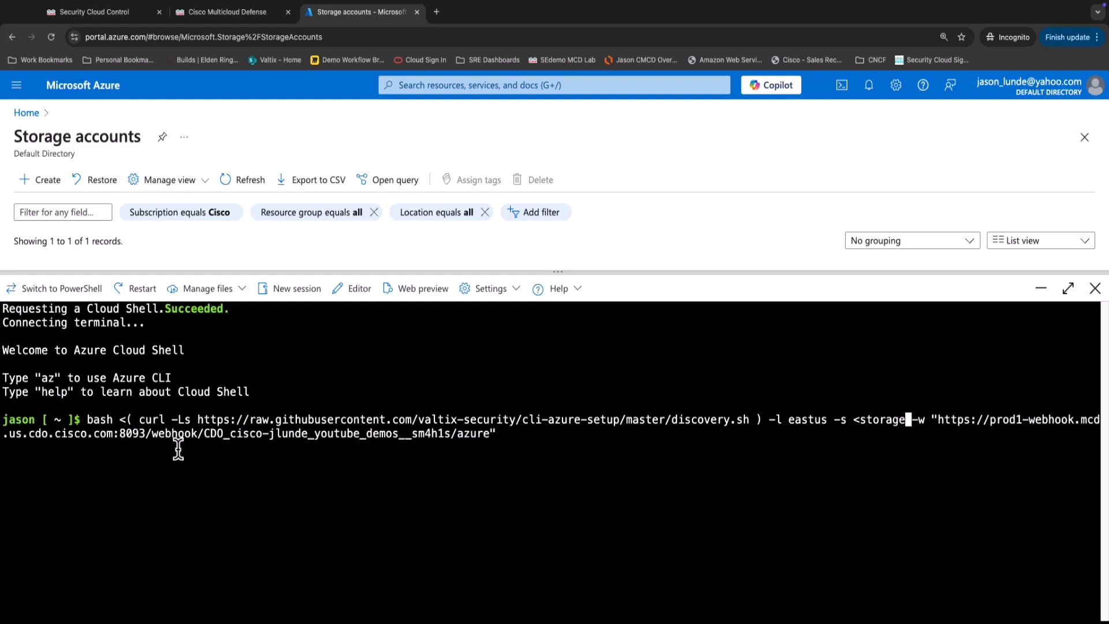
{"action": "key", "text": "BackSpace"}
{"action": "key", "text": "BackSpace"}
{"action": "key", "text": "BackSpace"}
{"action": "key", "text": "BackSpace"}
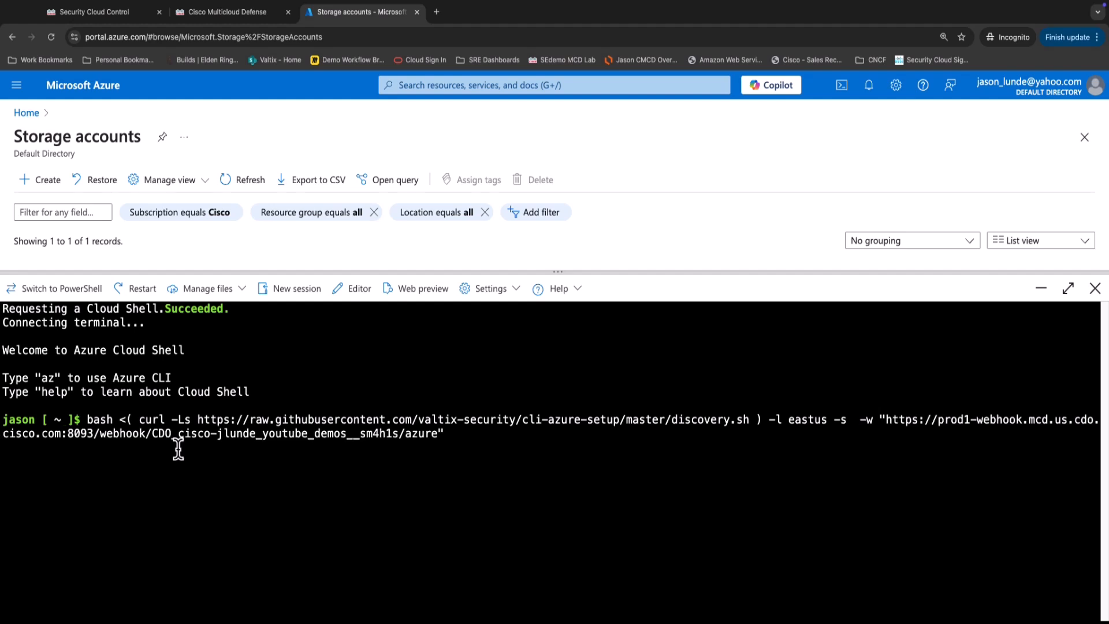
{"action": "type", "text": "\""}
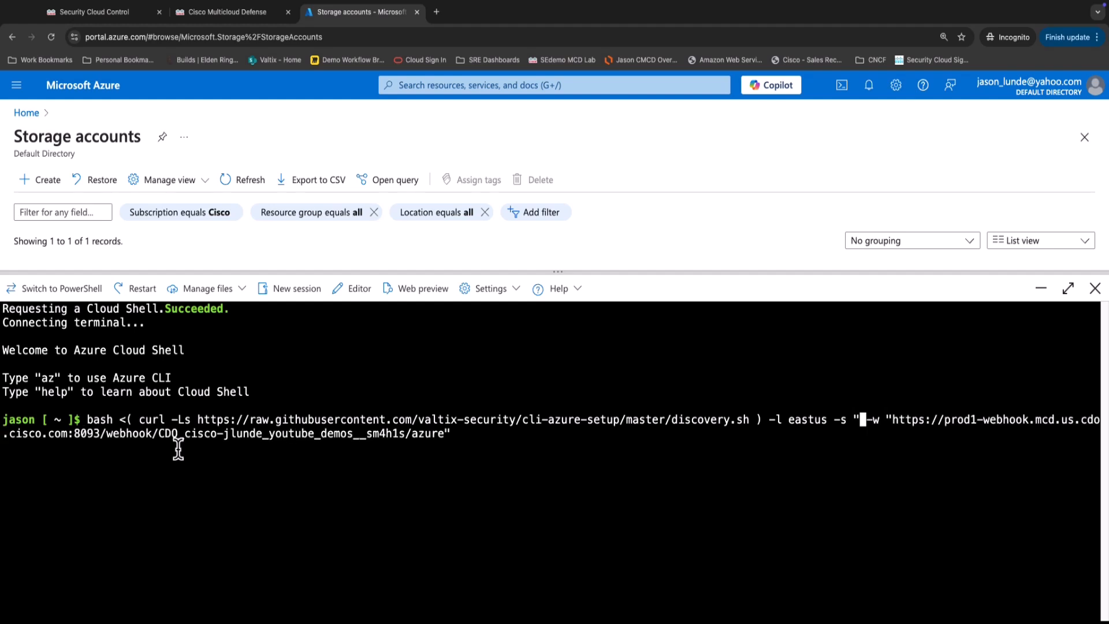
{"action": "type", "text": "jasonytdemo"}
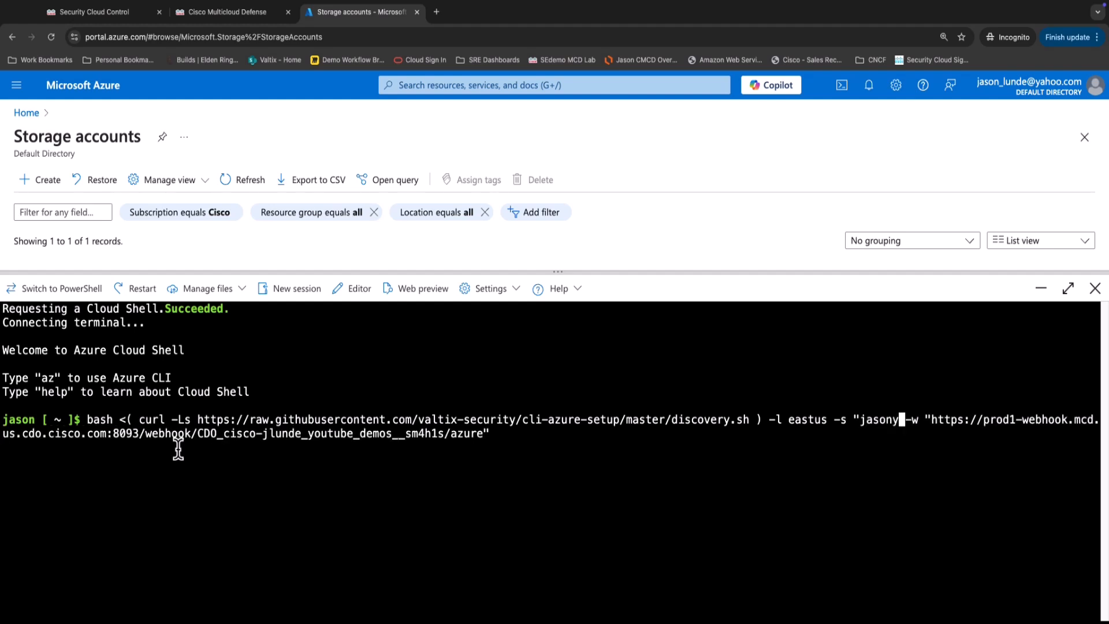
{"action": "type", "text": "sa"}
{"action": "type", "text": "\""}
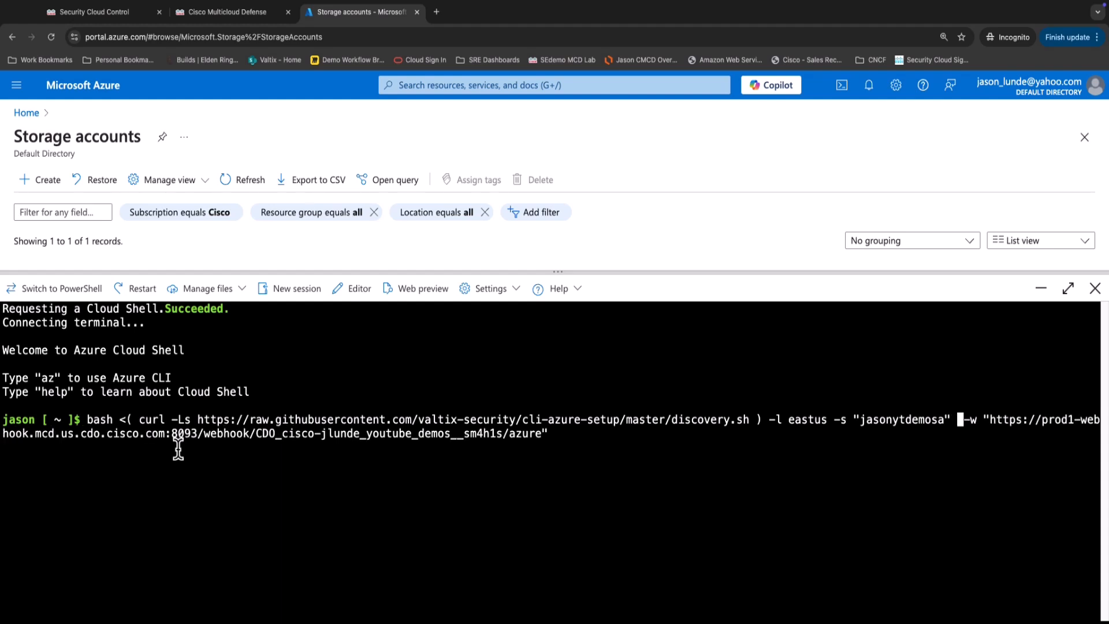
{"action": "key", "text": "BackSpace"}
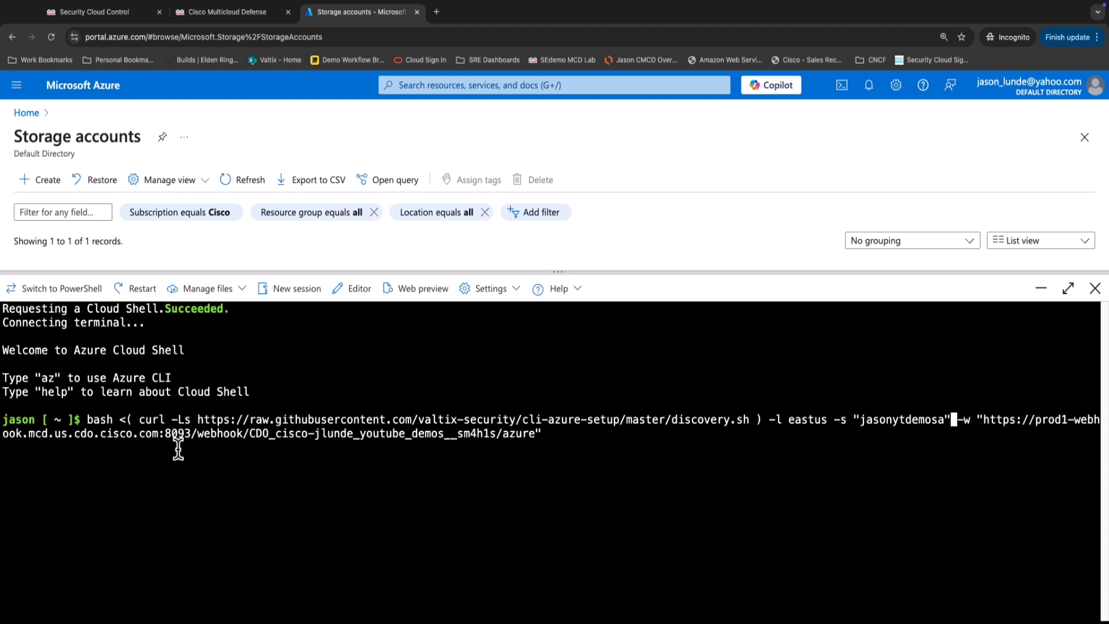
{"action": "key", "text": "Return"}
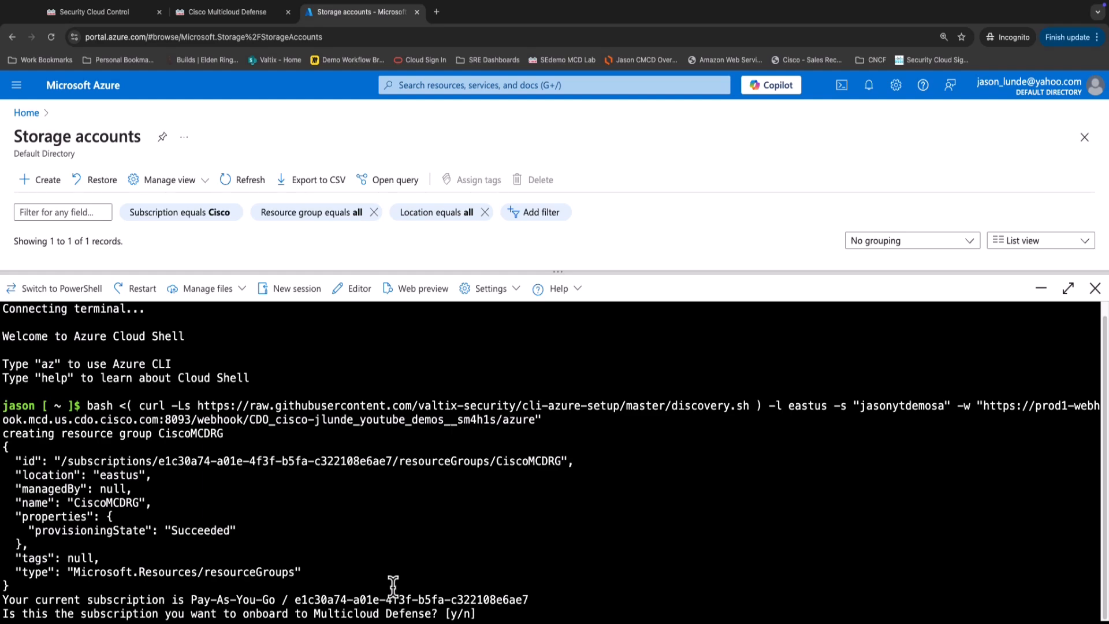
Answer y to both script prompts until NetworkWatcher_eastus is provisioned.
{"action": "type", "text": "y"}
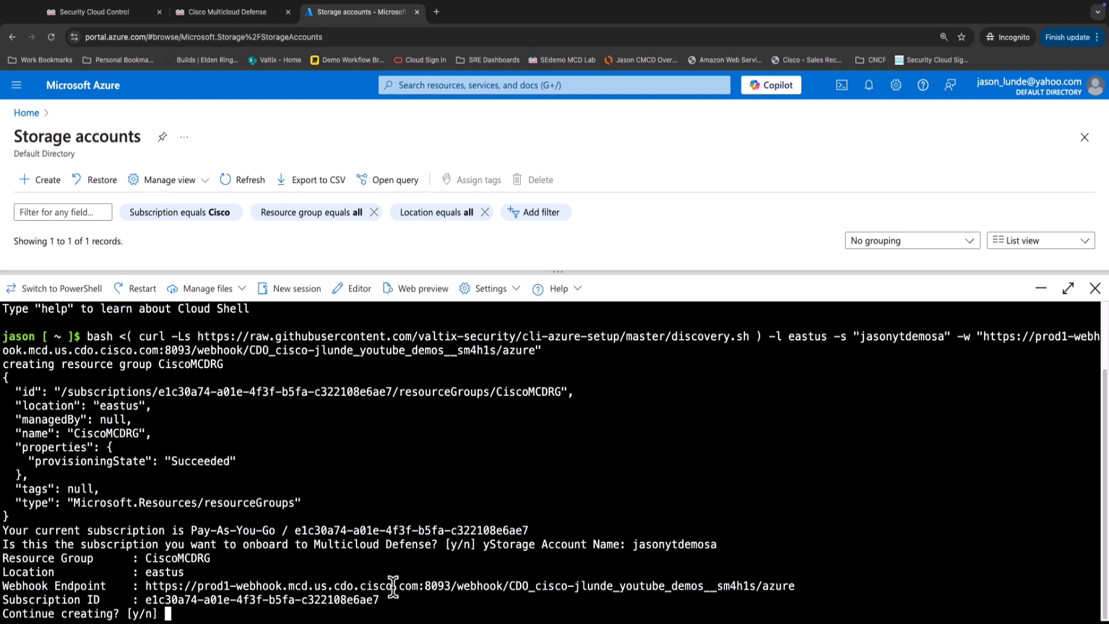
{"action": "type", "text": "y"}
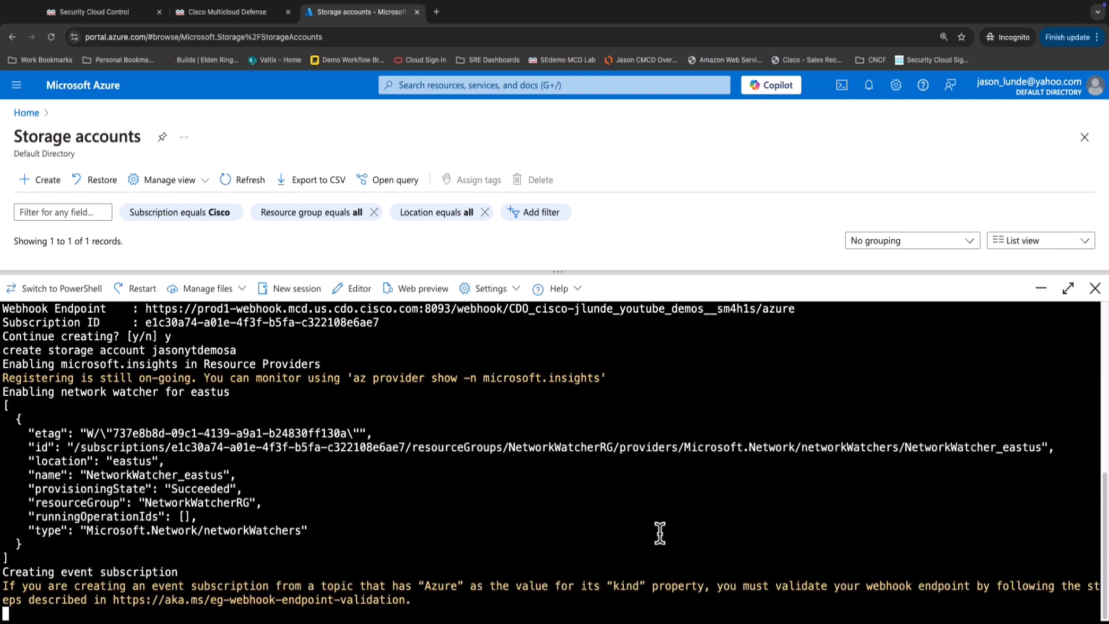
{"action": "left_click_drag", "start_coordinate": [602, 274], "coordinate": [622, 343]}
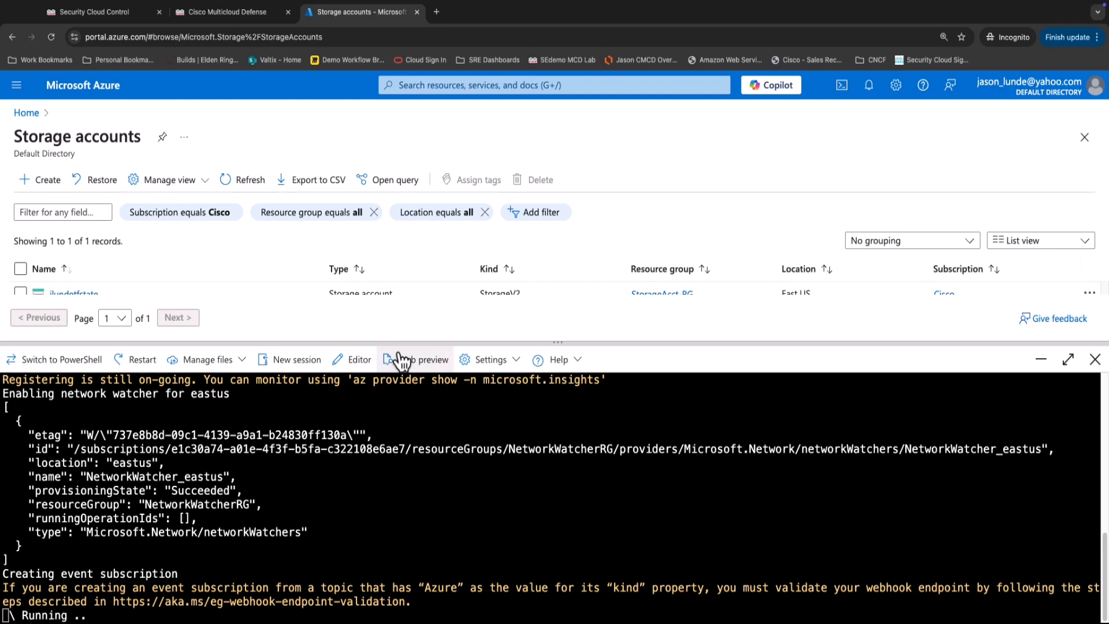
{"action": "left_click_drag", "start_coordinate": [400, 344], "coordinate": [399, 421]}
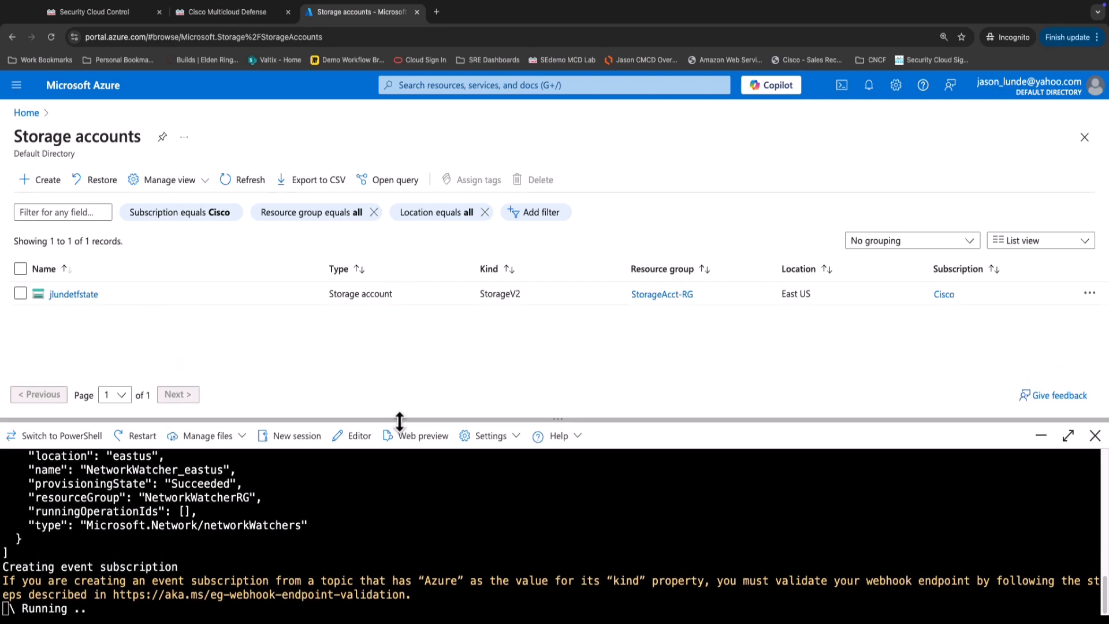
Copy the new storage account's resource ID from the script output.
{"action": "left_click", "coordinate": [249, 181]}
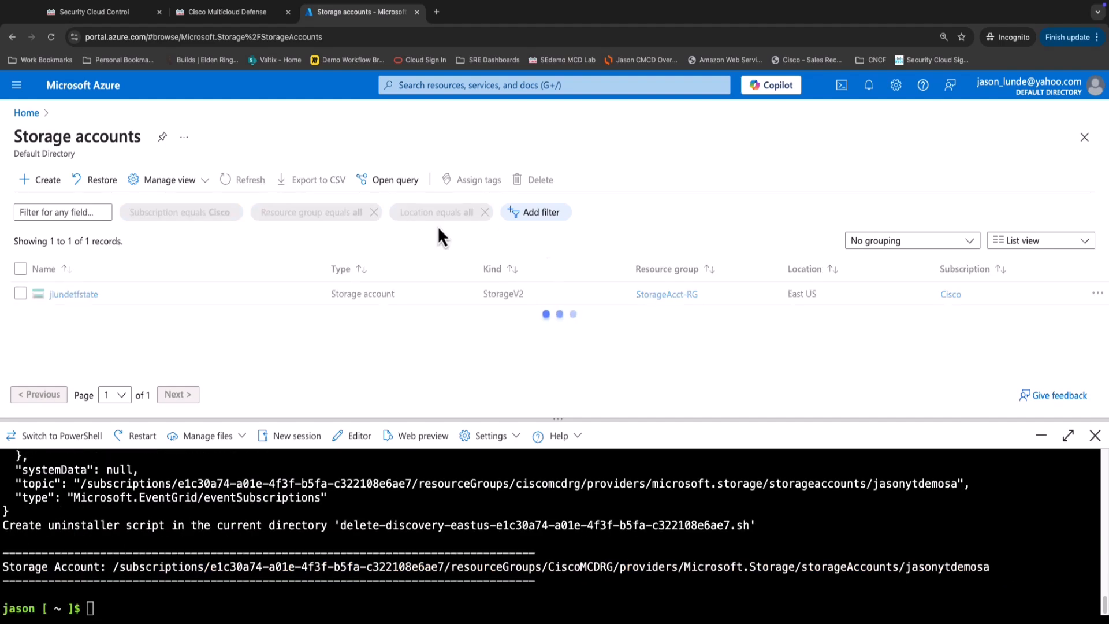
{"action": "left_click", "coordinate": [238, 185]}
{"action": "left_click", "coordinate": [239, 184]}
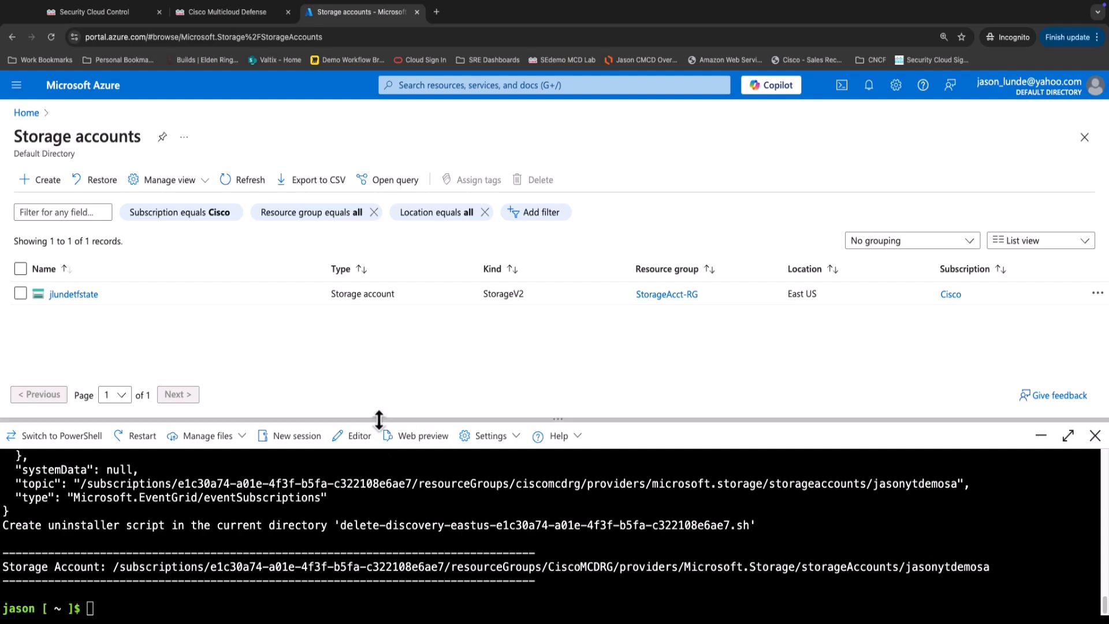
{"action": "left_click_drag", "start_coordinate": [376, 420], "coordinate": [381, 352]}
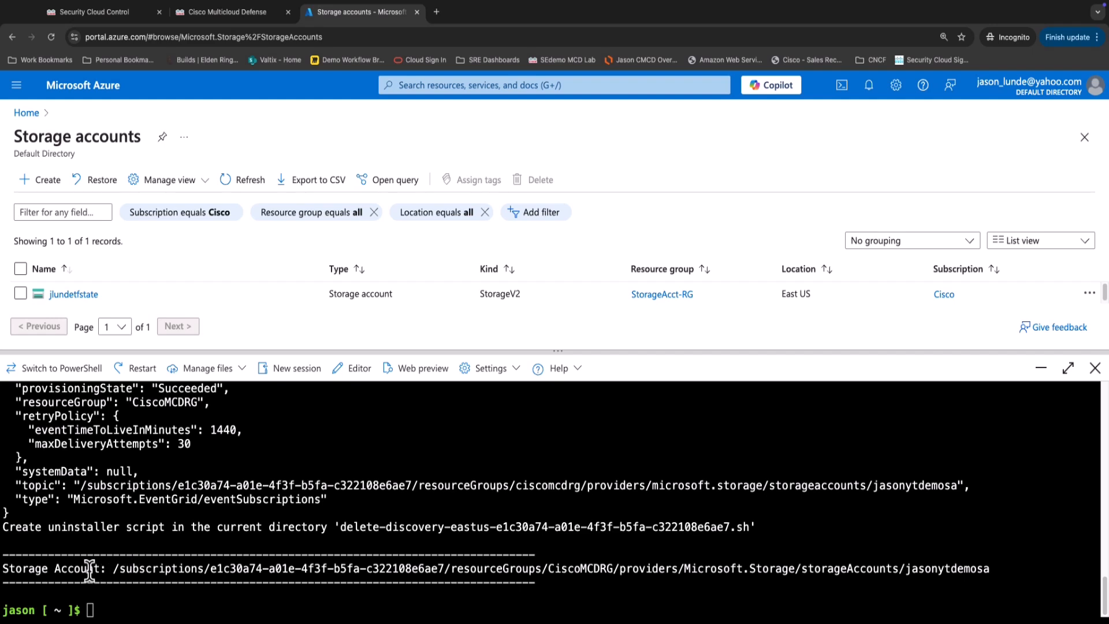
{"action": "left_click_drag", "start_coordinate": [115, 569], "coordinate": [1006, 569]}
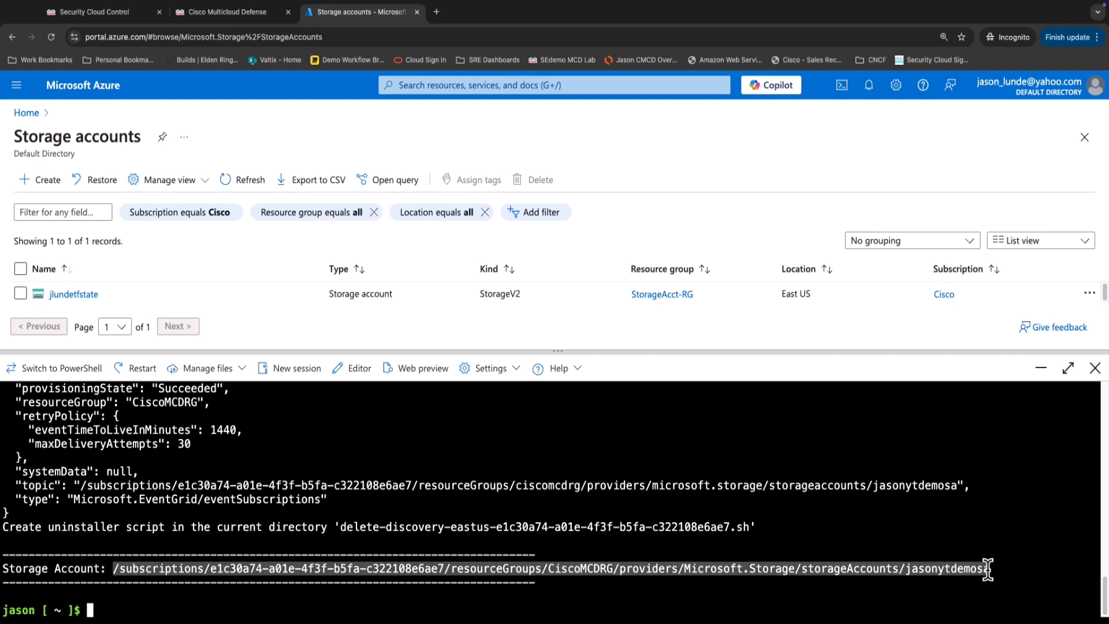
{"action": "right_click", "coordinate": [960, 569]}
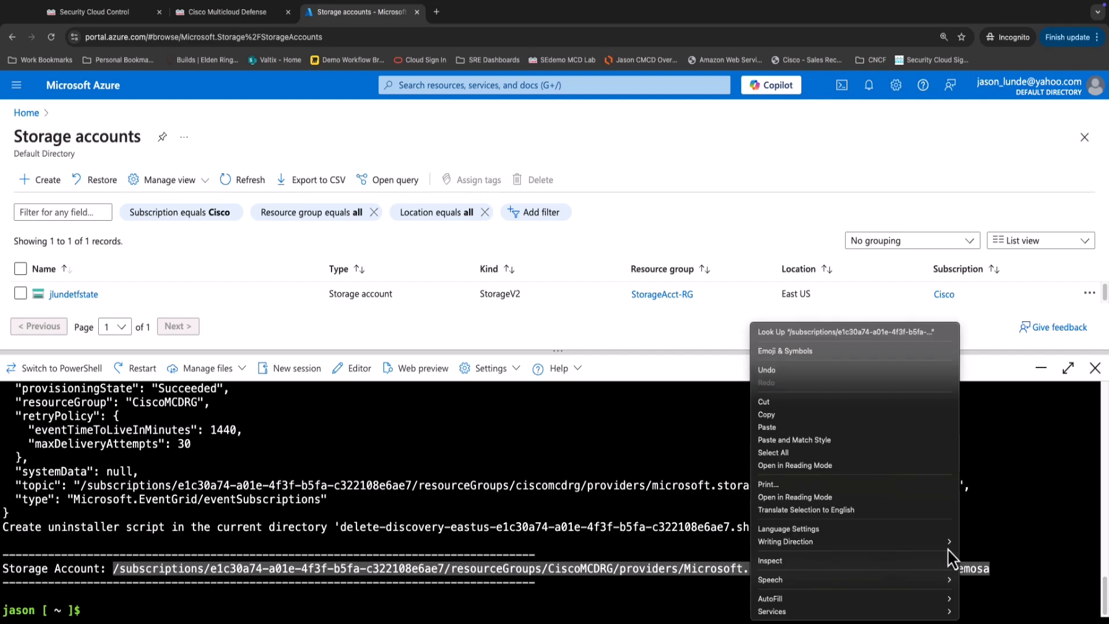
{"action": "left_click", "coordinate": [876, 420]}
{"action": "scroll", "coordinate": [338, 496], "scroll_direction": "up", "scroll_amount": 1}
{"action": "scroll", "coordinate": [338, 495], "scroll_direction": "up", "scroll_amount": 2}
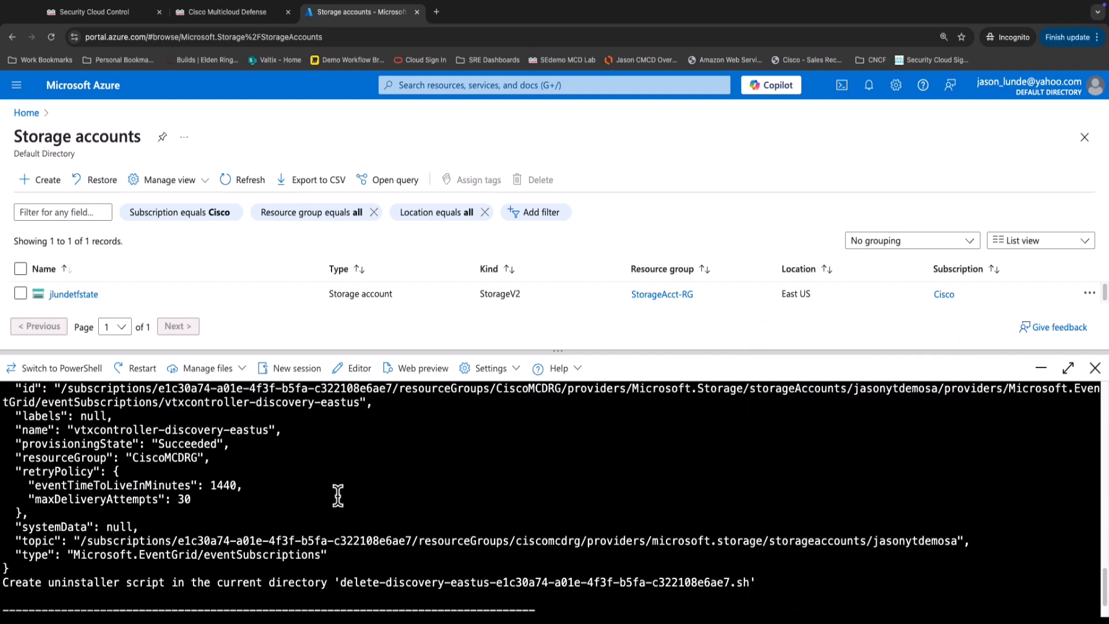
{"action": "scroll", "coordinate": [336, 497], "scroll_direction": "up", "scroll_amount": 2}
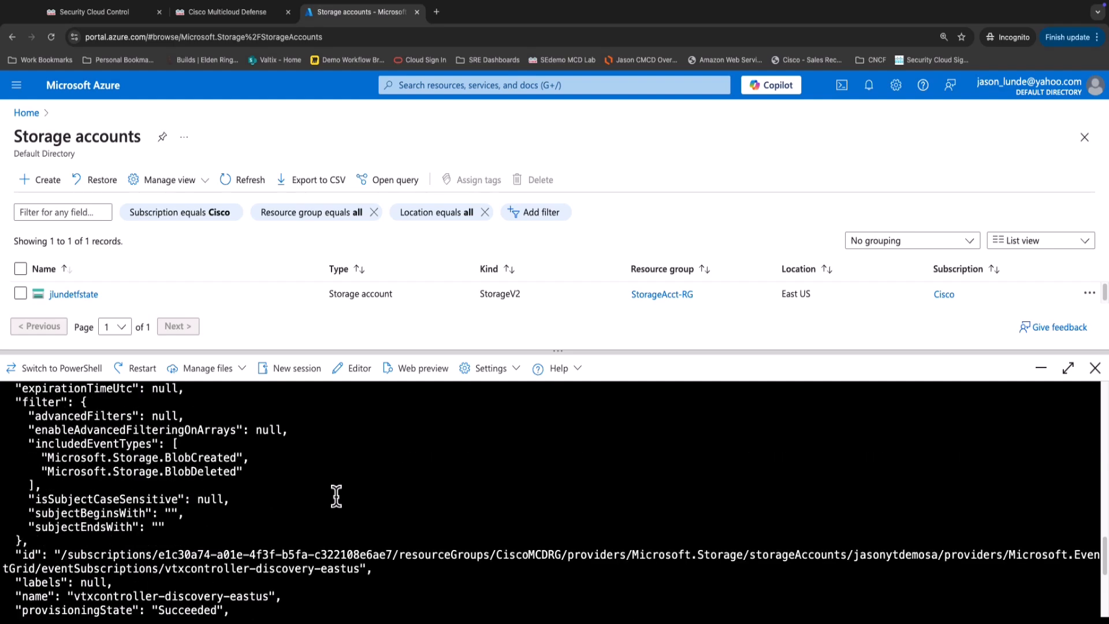
{"action": "scroll", "coordinate": [335, 496], "scroll_direction": "down", "scroll_amount": 6}
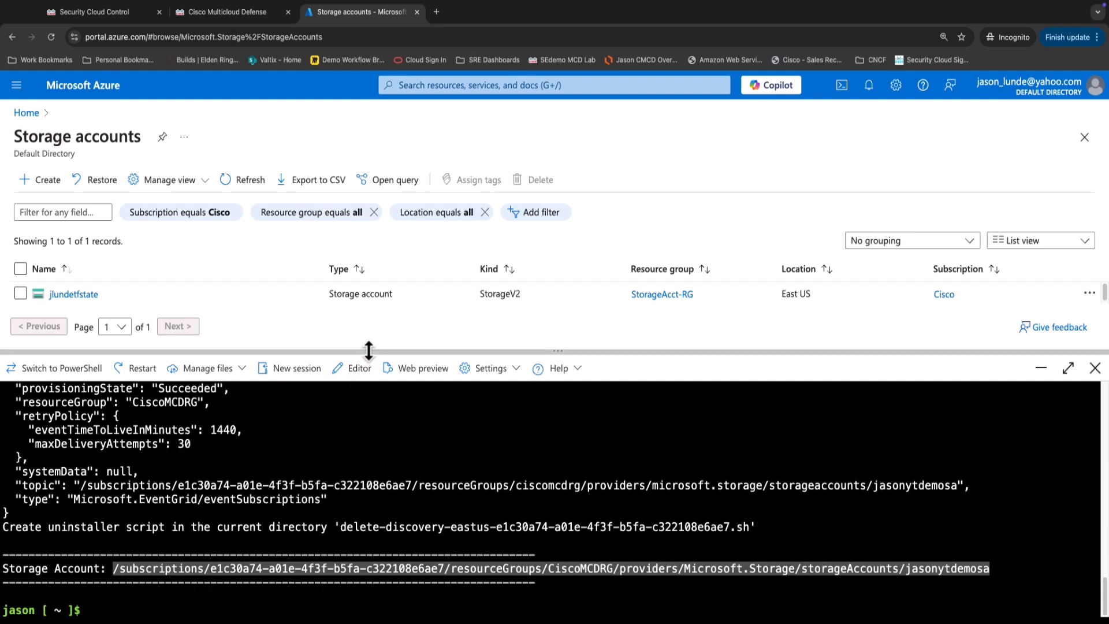
List storage accounts from all subscriptions, showing jasonytdemosa in CiscoMCDRG.
{"action": "left_click_drag", "start_coordinate": [366, 352], "coordinate": [364, 500]}
{"action": "left_click", "coordinate": [242, 180]}
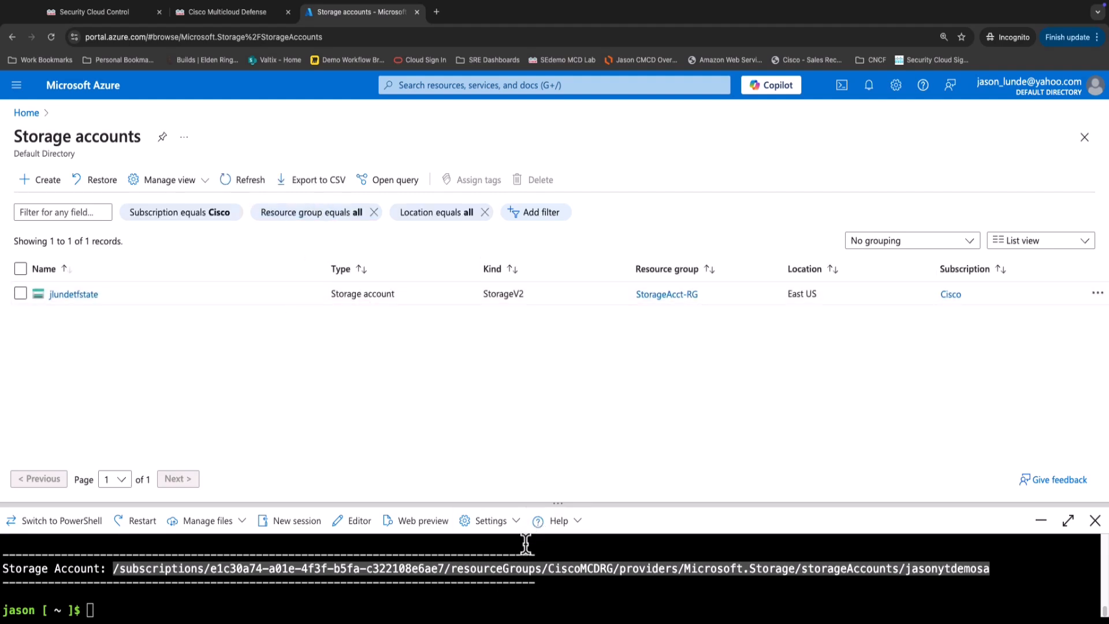
{"action": "left_click_drag", "start_coordinate": [522, 491], "coordinate": [522, 370]}
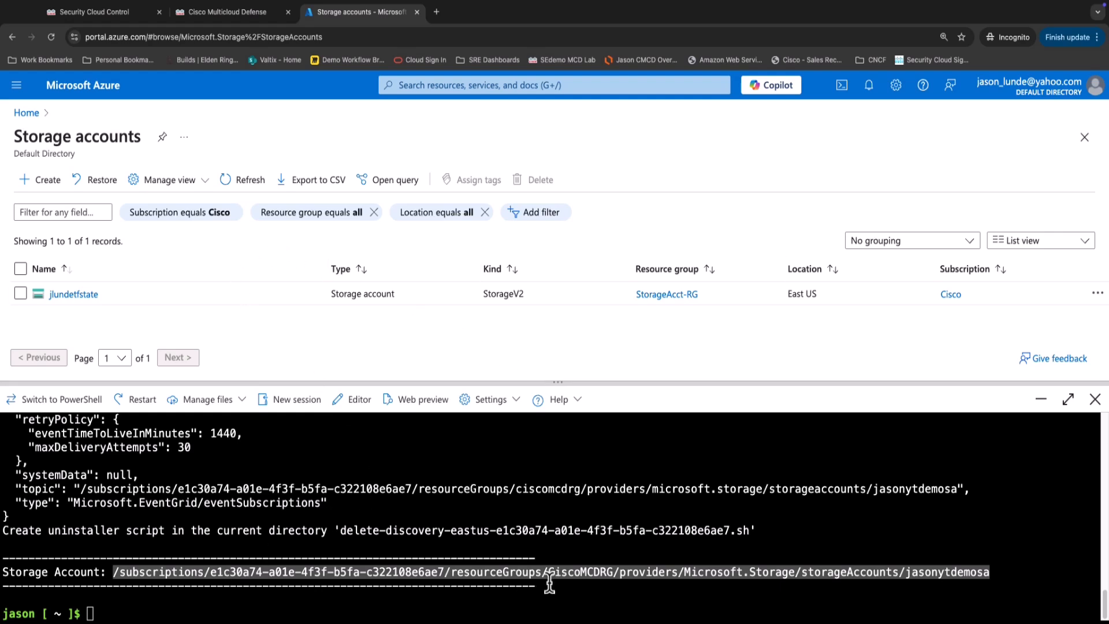
{"action": "left_click", "coordinate": [230, 216]}
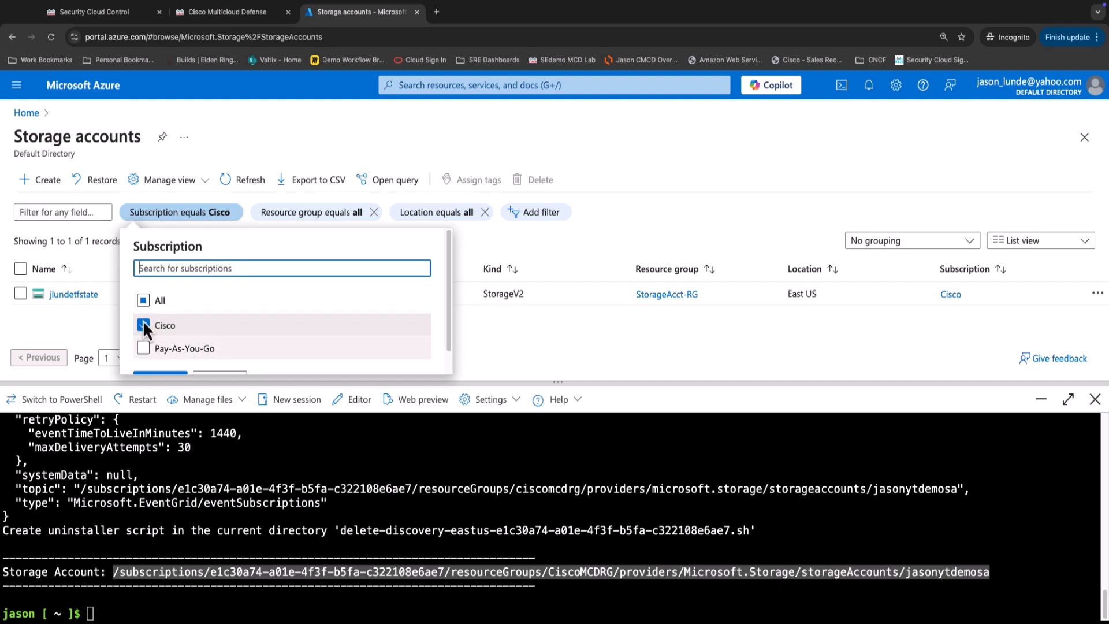
{"action": "left_click", "coordinate": [157, 301]}
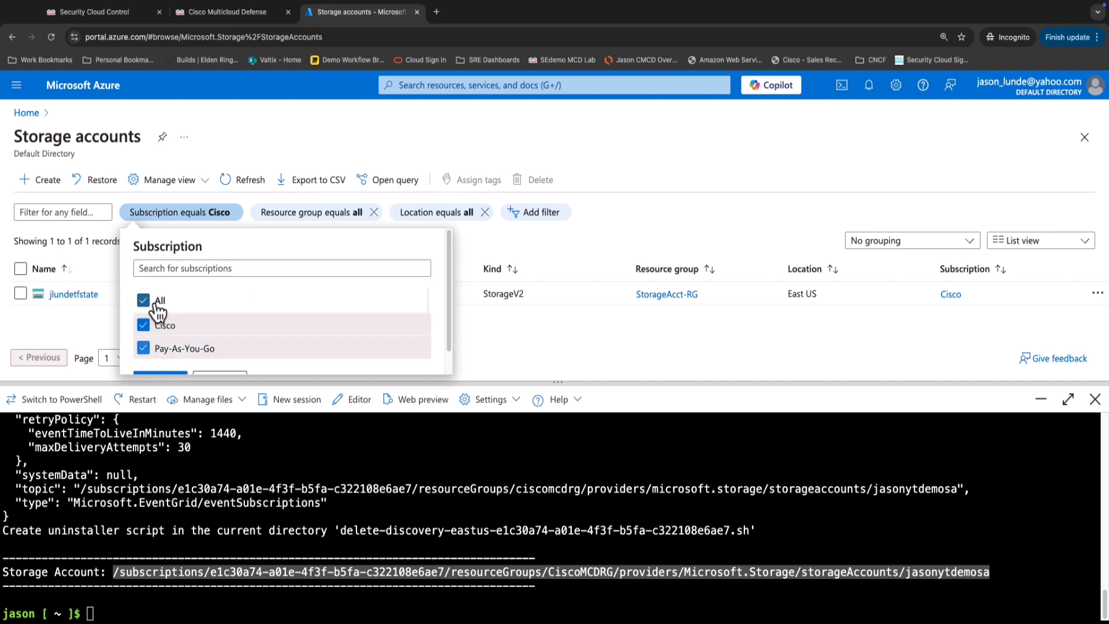
{"action": "left_click", "coordinate": [175, 375]}
{"action": "scroll", "coordinate": [86, 315], "scroll_direction": "down", "scroll_amount": 1}
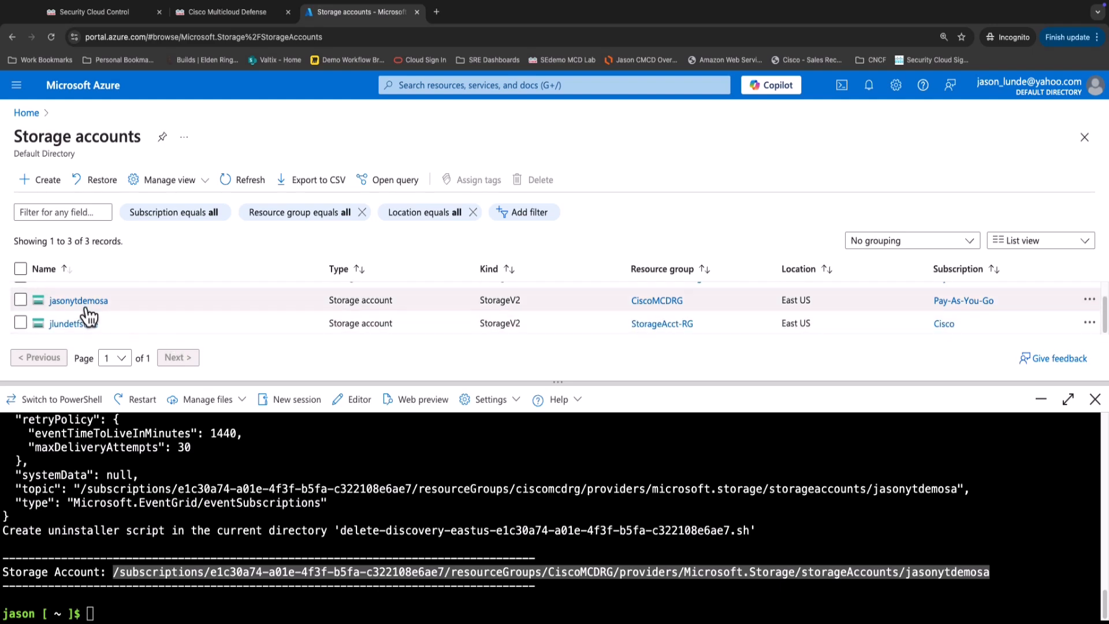
{"action": "scroll", "coordinate": [128, 307], "scroll_direction": "up", "scroll_amount": 1}
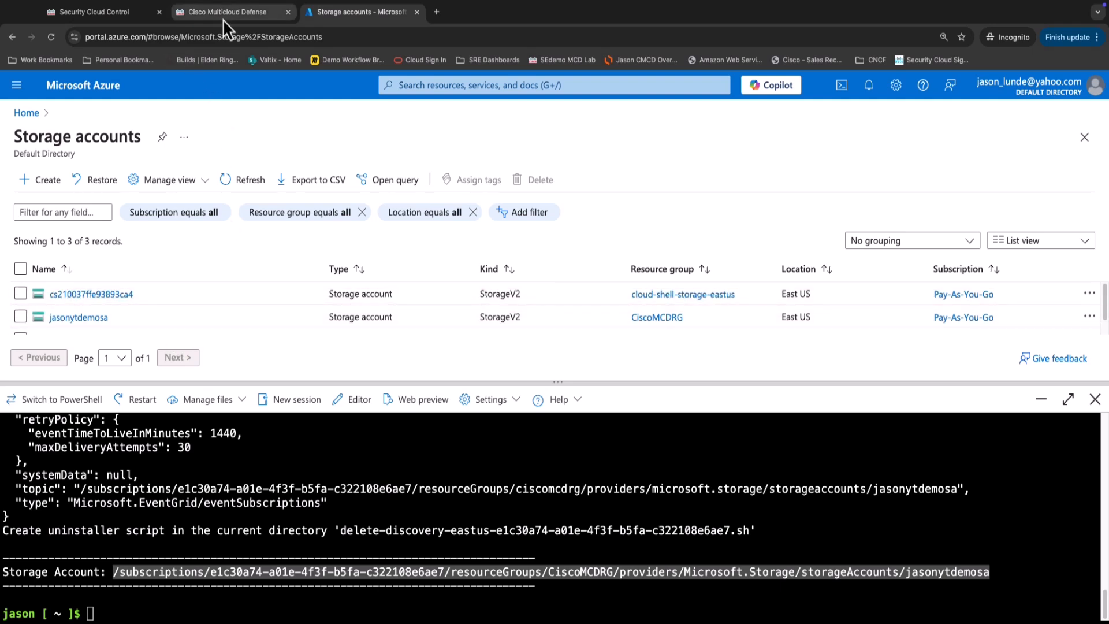
Replace 'test' in the Storage Account field with the copied jasonytdemosa resource ID.
{"action": "left_click", "coordinate": [247, 18]}
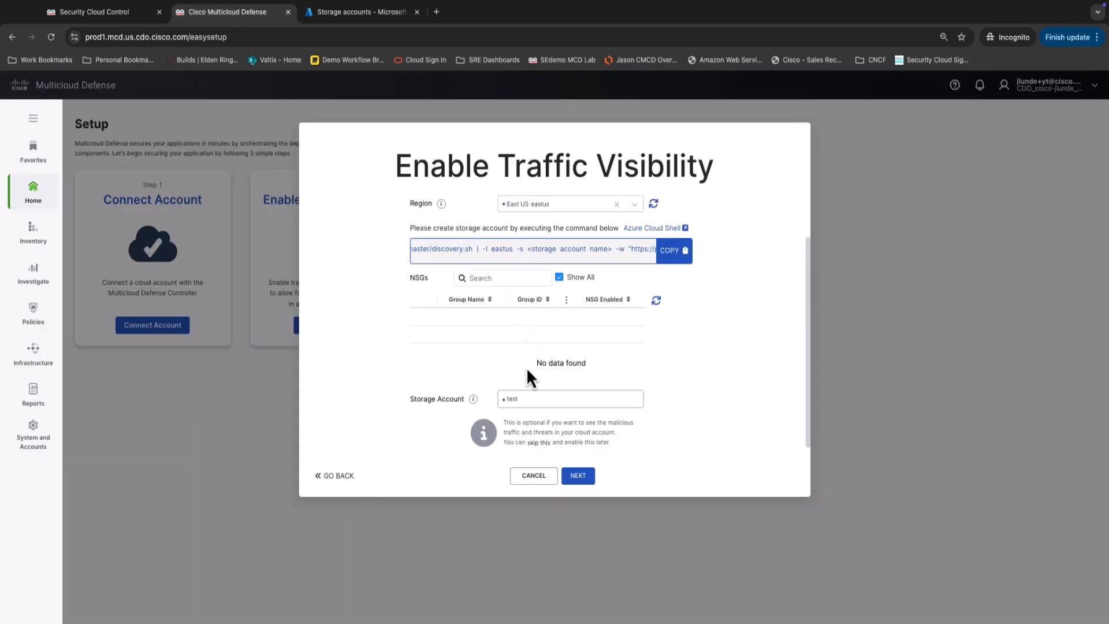
{"action": "double_click", "coordinate": [512, 399]}
{"action": "key", "text": "ctrl+v"}
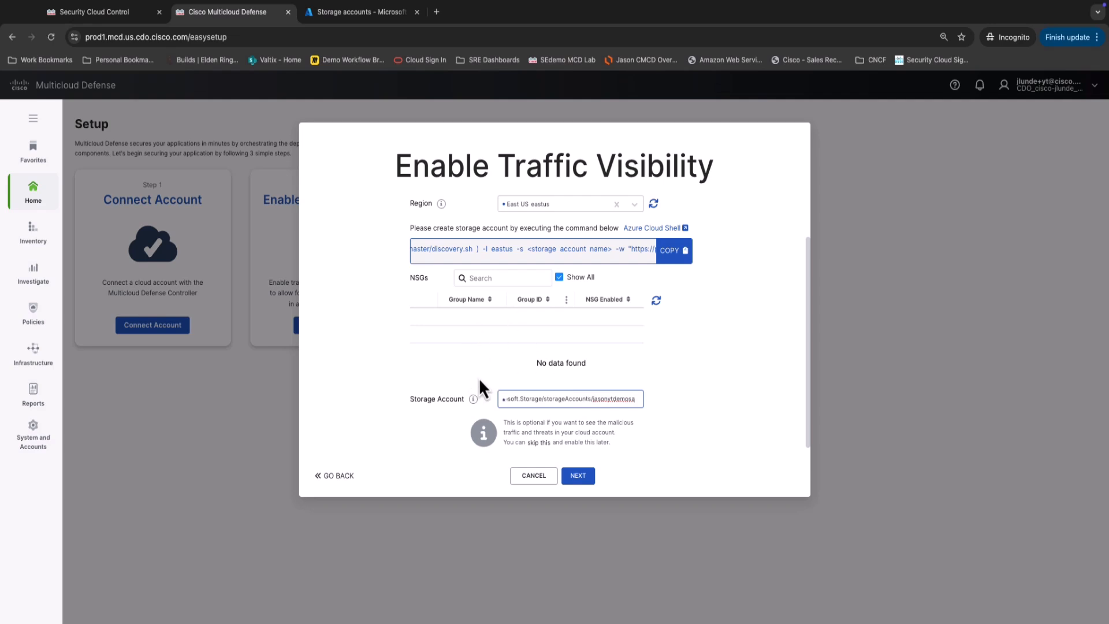
{"action": "left_click", "coordinate": [362, 13]}
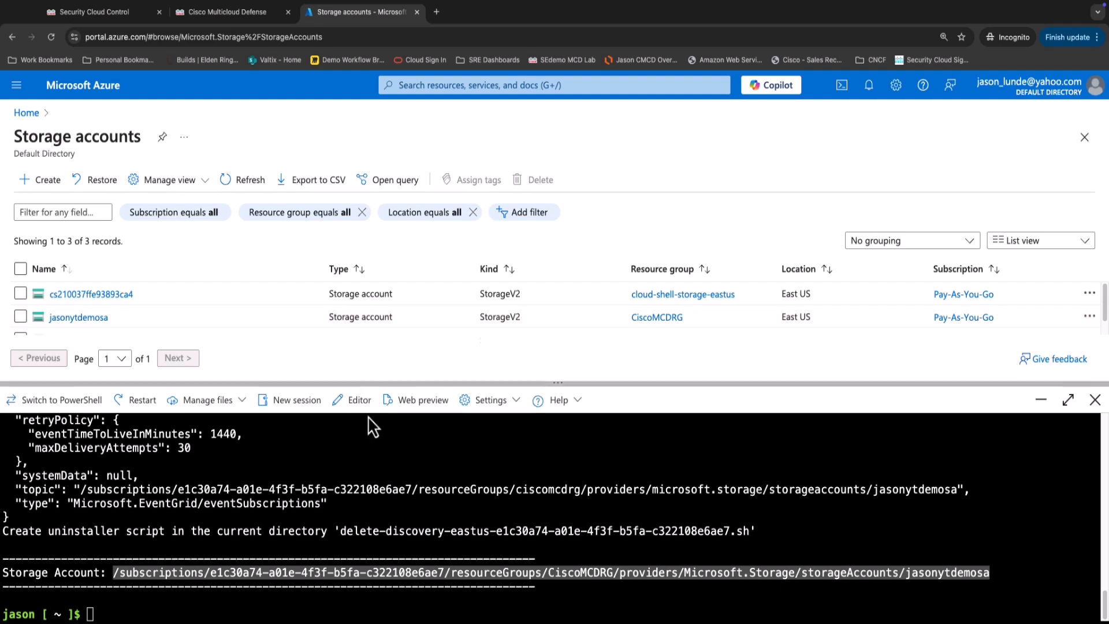
Open the Network security groups page through an 'nsg' portal search.
{"action": "left_click_drag", "start_coordinate": [367, 391], "coordinate": [365, 517]}
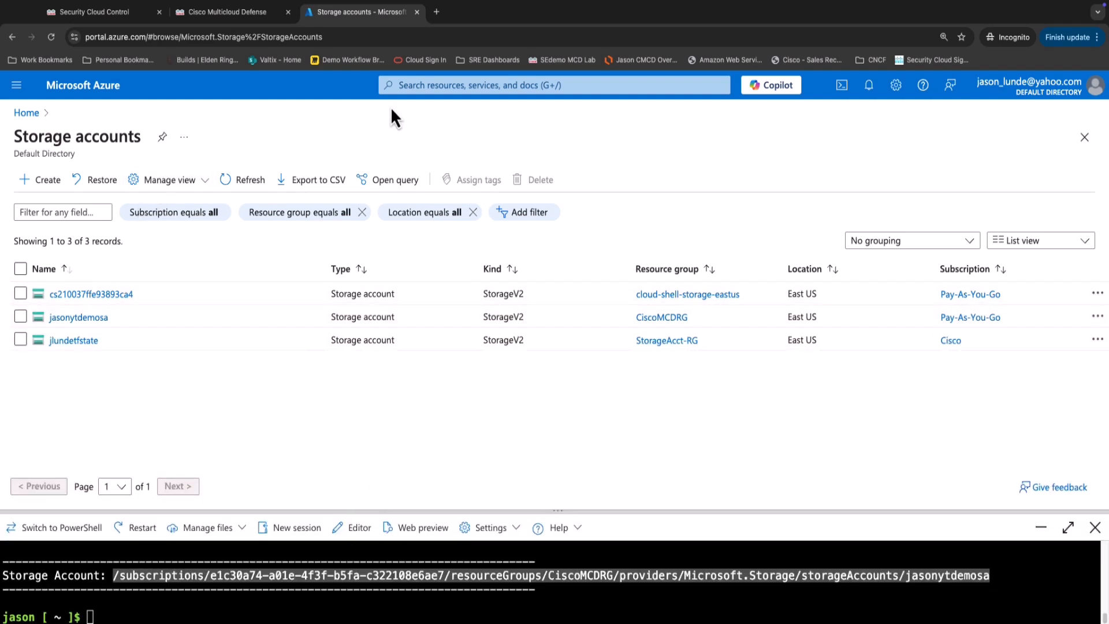
{"action": "left_click", "coordinate": [438, 85]}
{"action": "type", "text": "nsg"}
{"action": "key", "text": "Down"}
{"action": "key", "text": "Return"}
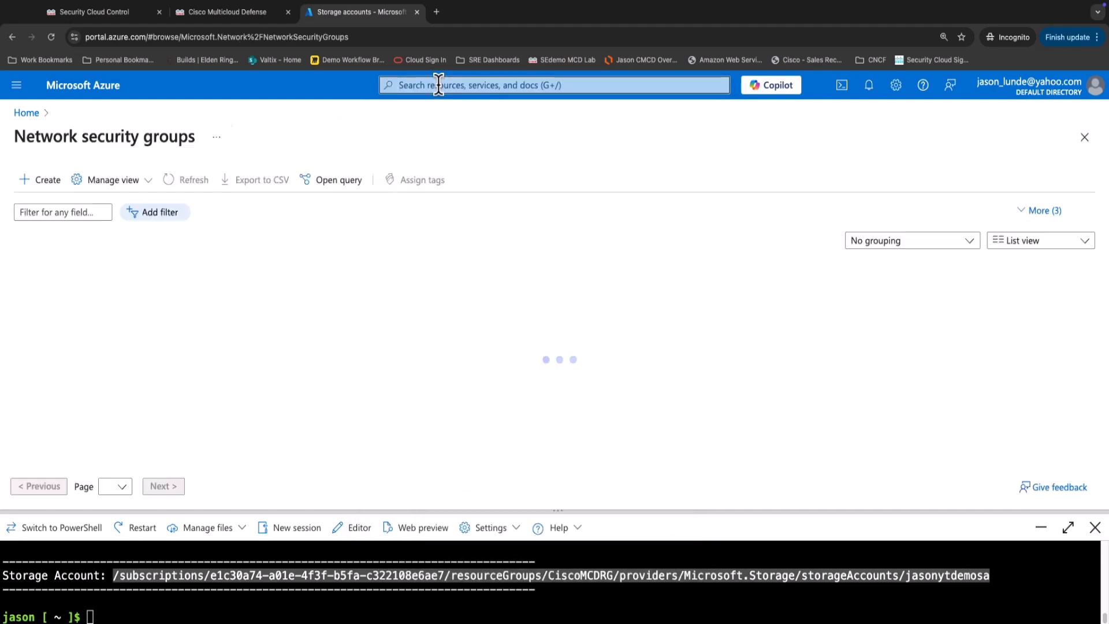
Create NSG jason-yt-nsg in CiscoMCDRG, East US, and open it once deployed.
{"action": "left_click", "coordinate": [40, 181]}
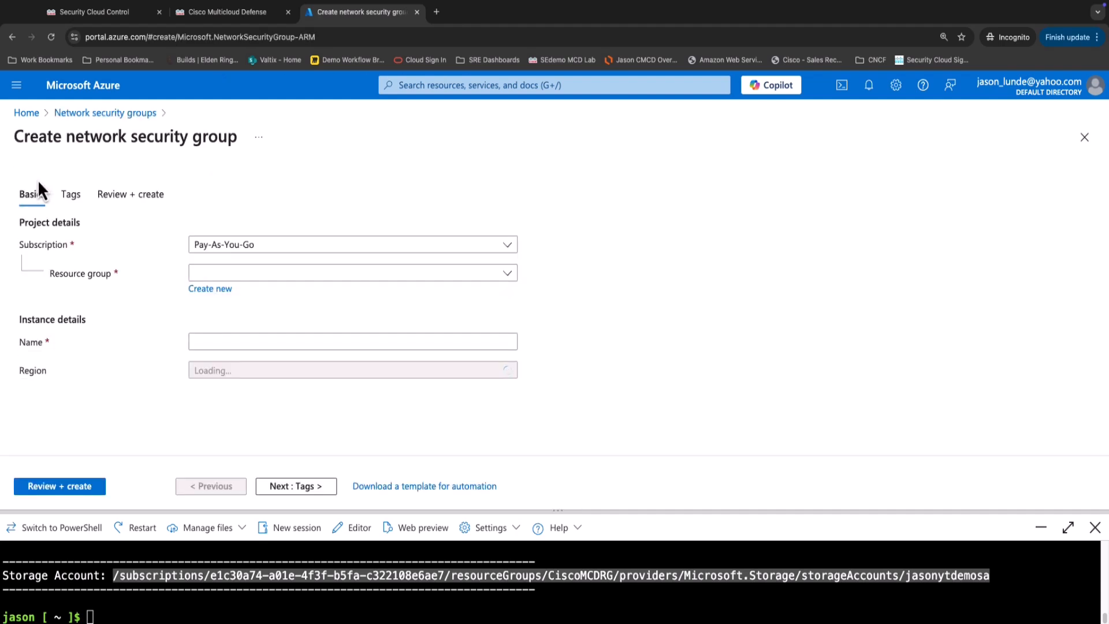
{"action": "left_click", "coordinate": [252, 273]}
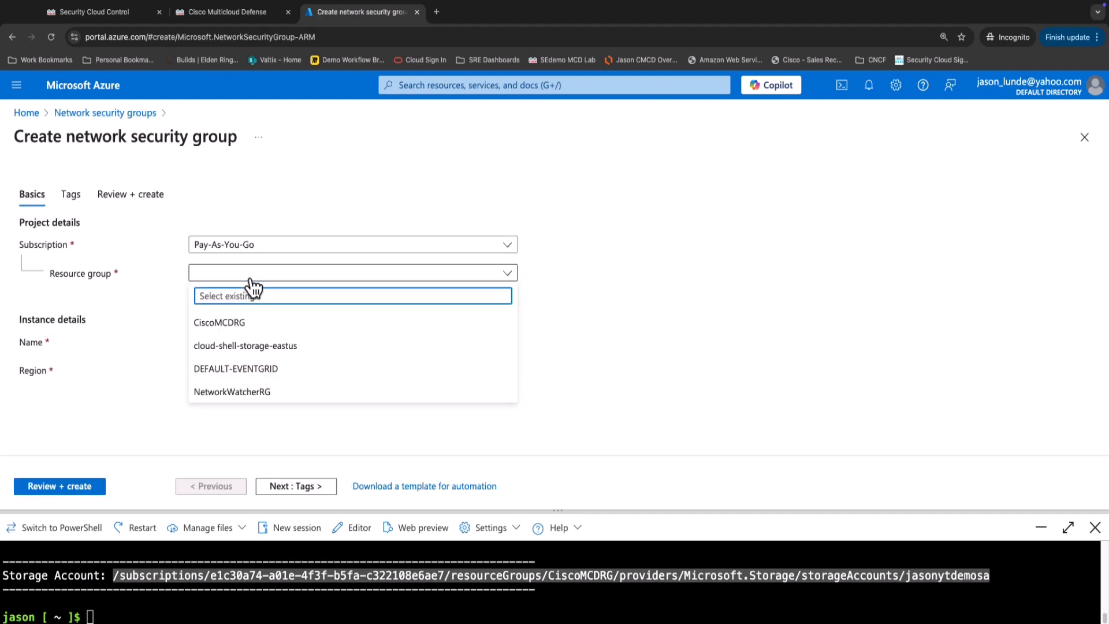
{"action": "left_click", "coordinate": [246, 323]}
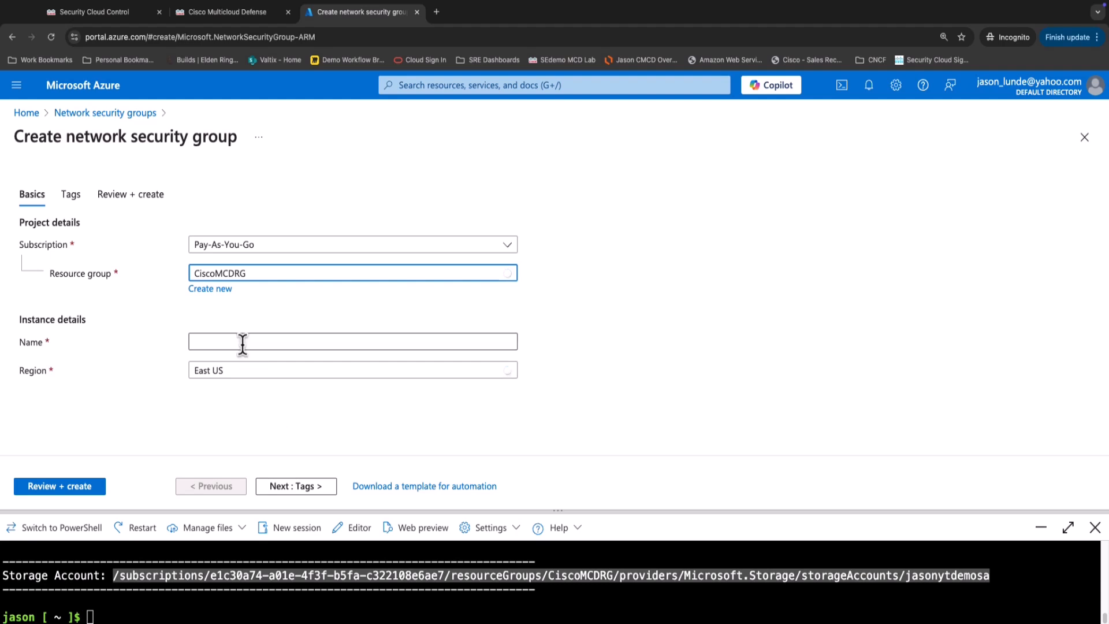
{"action": "left_click", "coordinate": [240, 342]}
{"action": "type", "text": "jaso"}
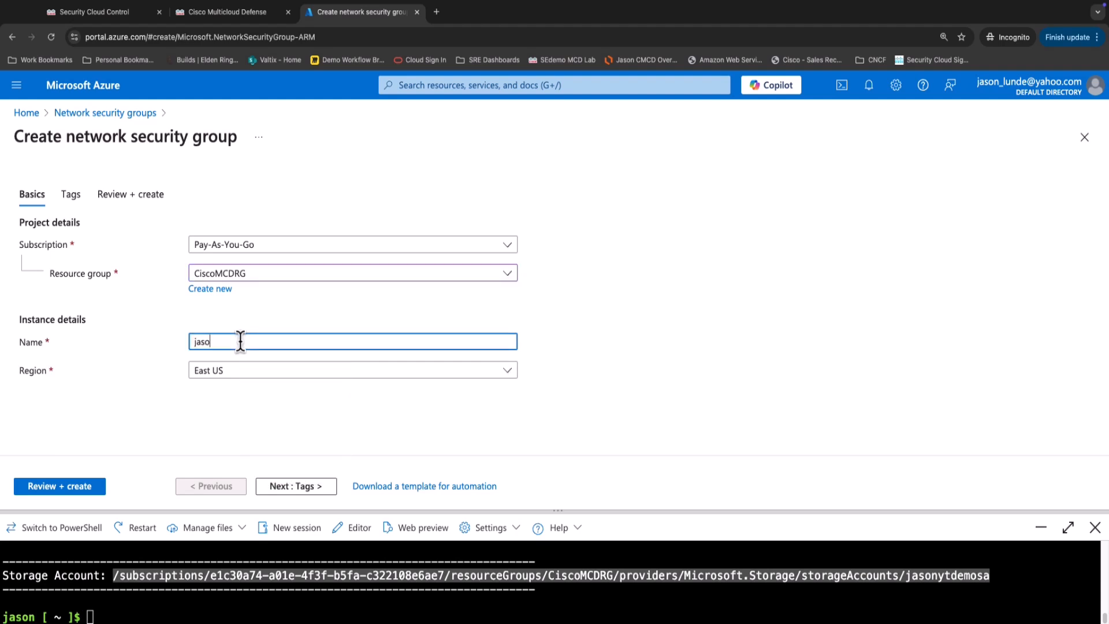
{"action": "type", "text": "n-yt-nsg"}
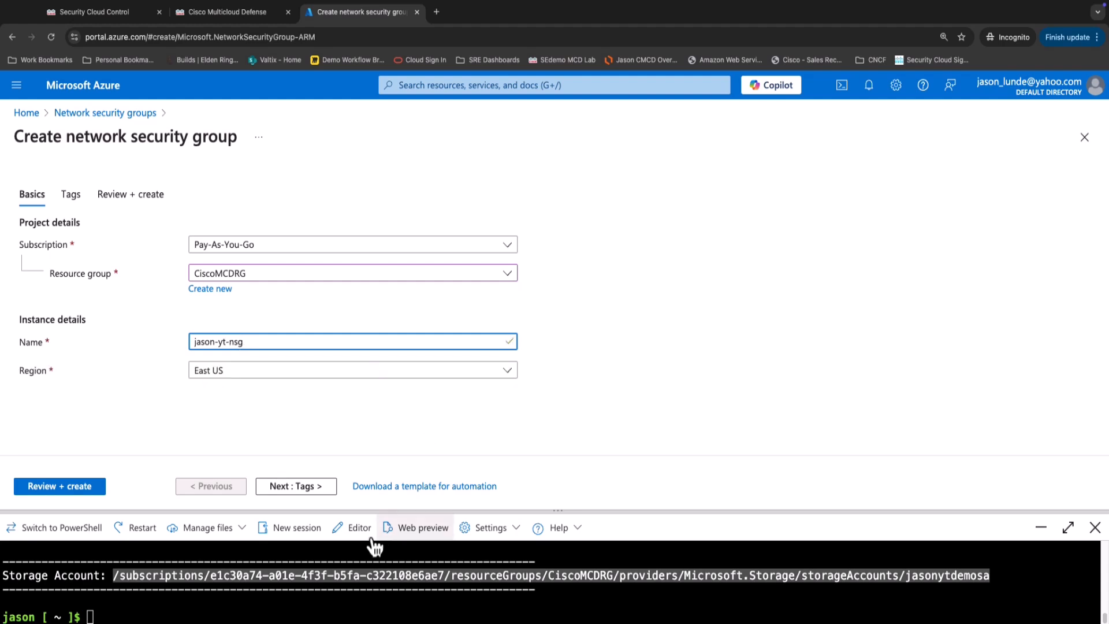
{"action": "left_click", "coordinate": [290, 489]}
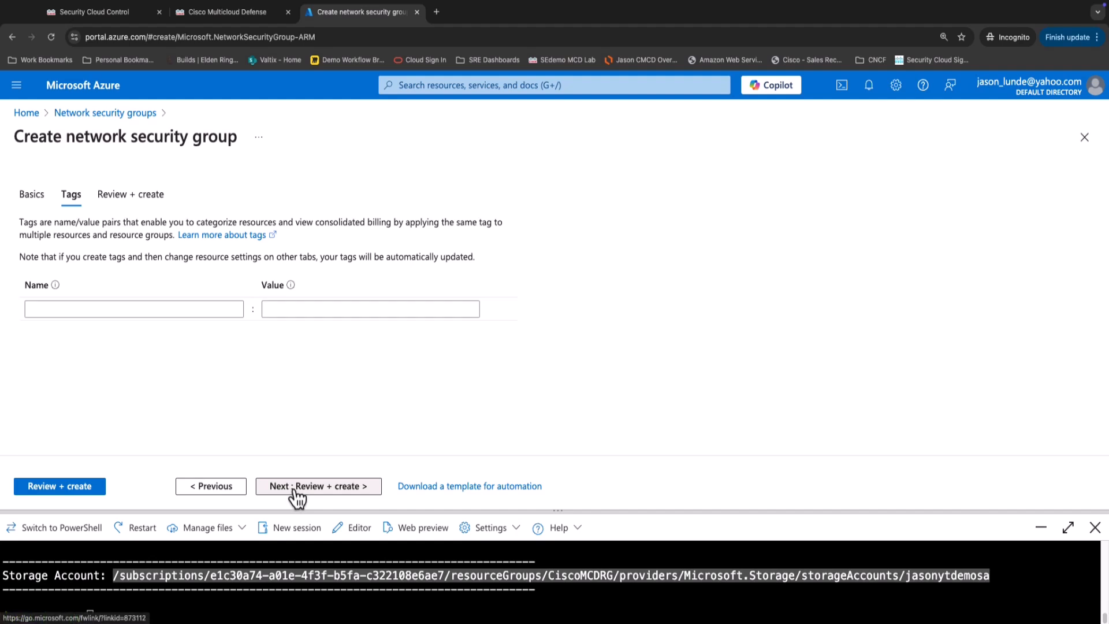
{"action": "left_click", "coordinate": [306, 490]}
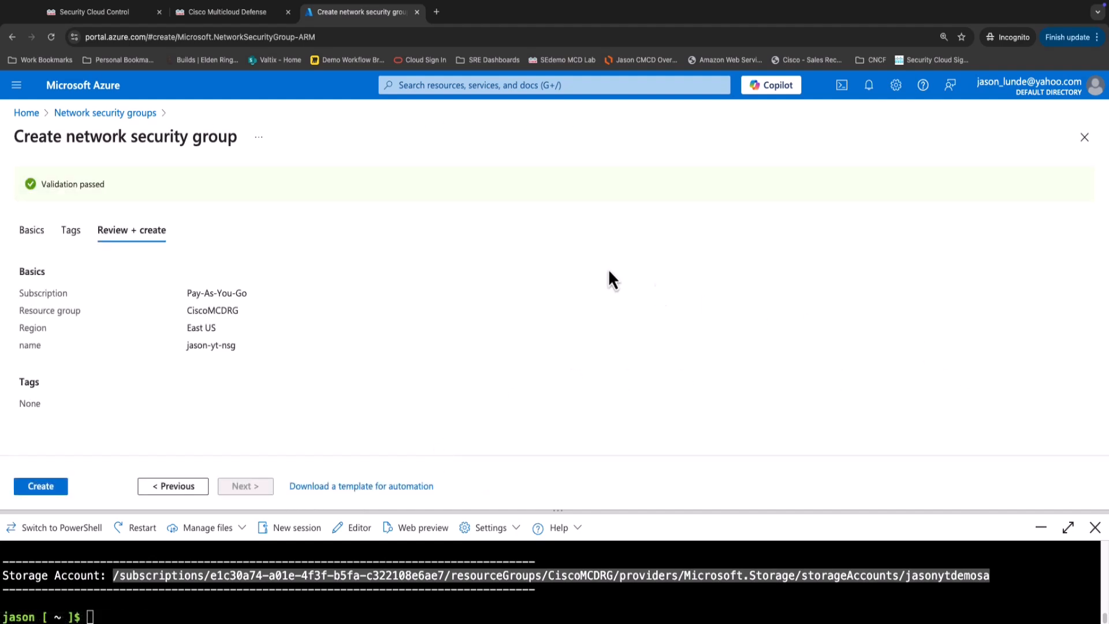
{"action": "left_click", "coordinate": [42, 486]}
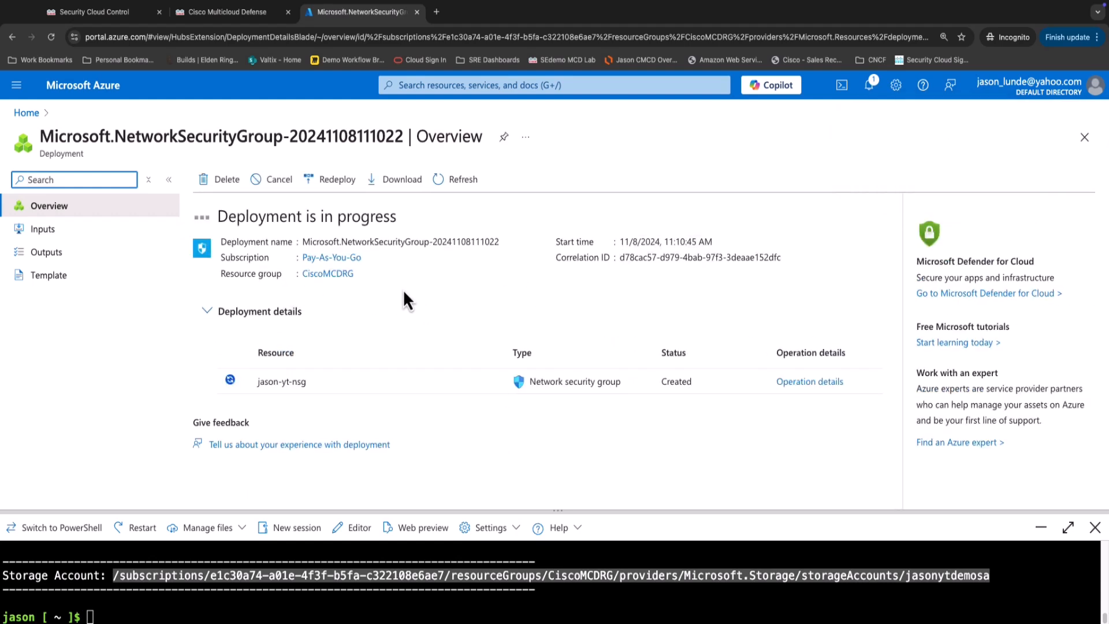
{"action": "left_click", "coordinate": [471, 182]}
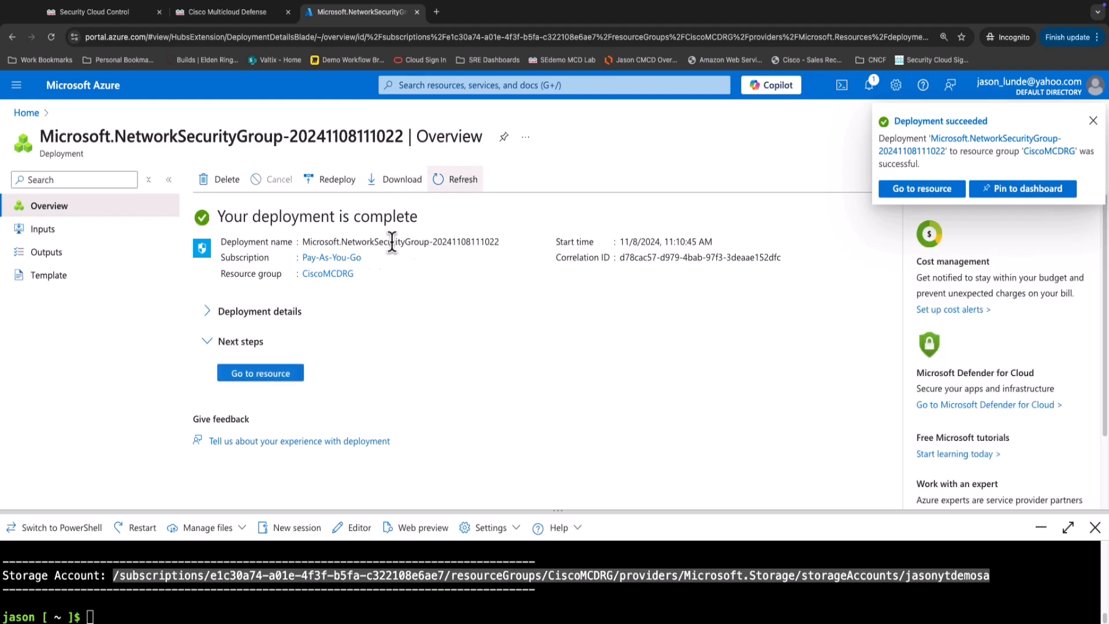
{"action": "left_click", "coordinate": [259, 376]}
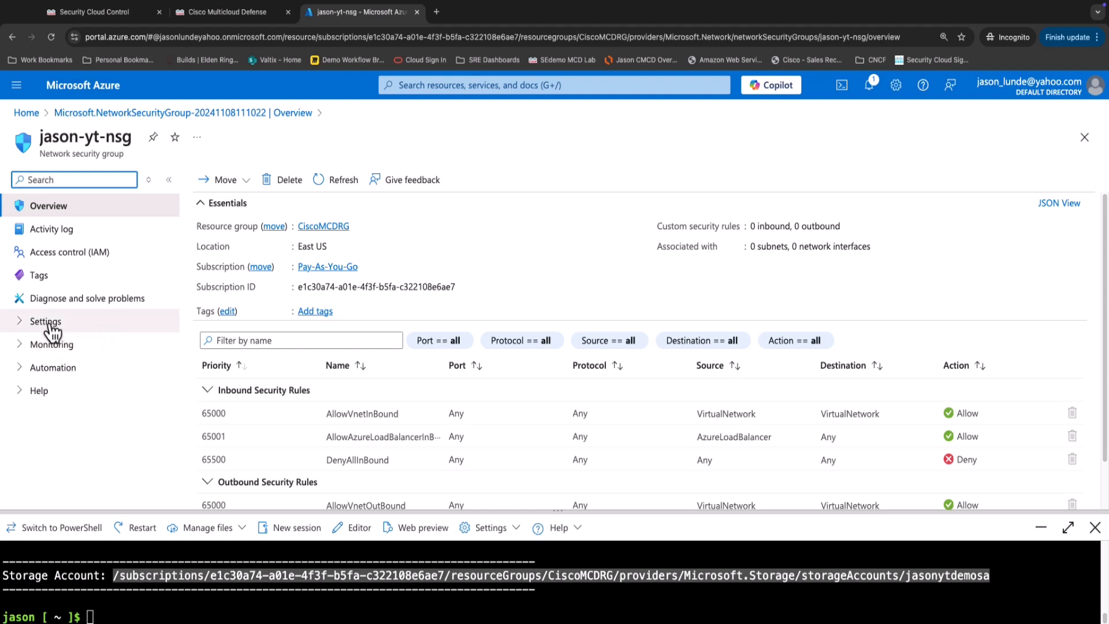
Check that jason-yt-nsg's NSG flow logs page lists no flow logs, then go back to Multicloud Defense.
{"action": "left_click", "coordinate": [17, 324]}
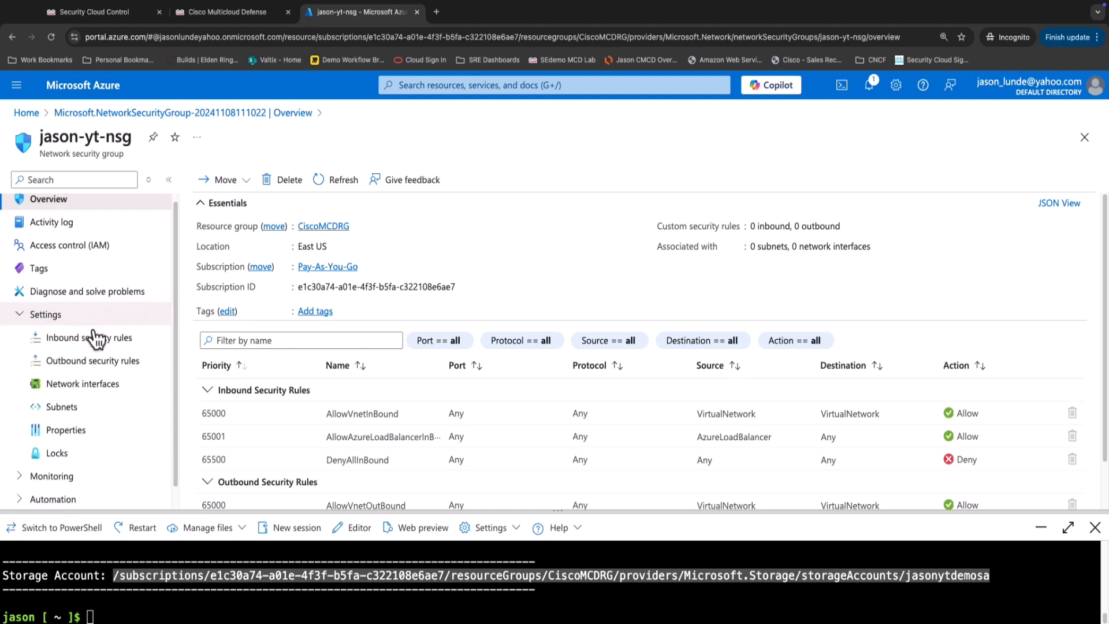
{"action": "scroll", "coordinate": [95, 337], "scroll_direction": "down", "scroll_amount": 1}
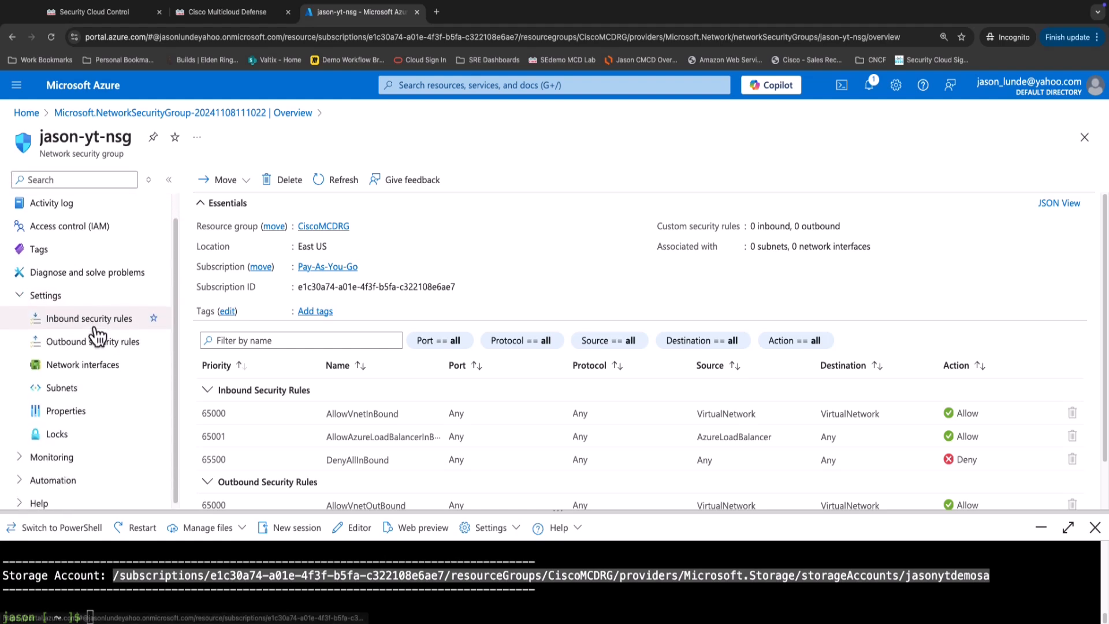
{"action": "left_click", "coordinate": [25, 459]}
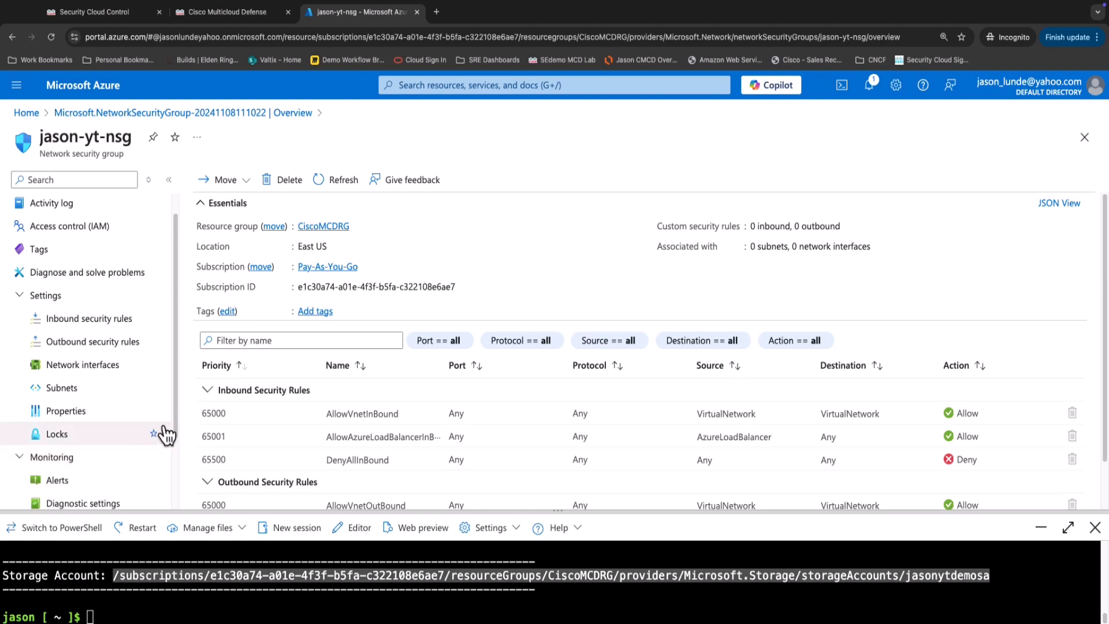
{"action": "left_click", "coordinate": [70, 429]}
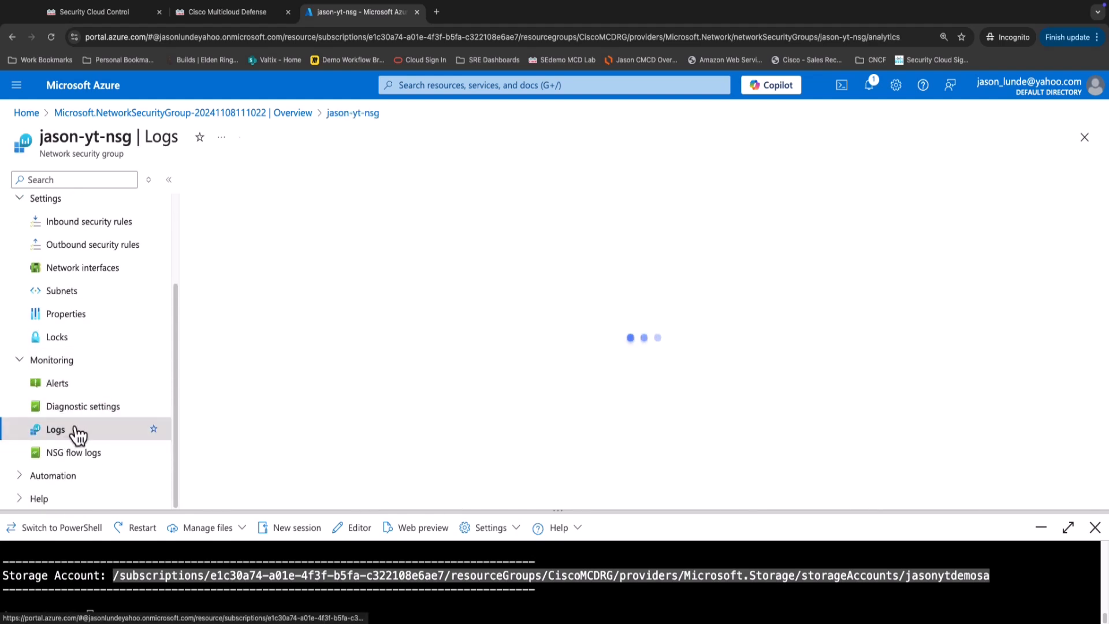
{"action": "left_click", "coordinate": [87, 453]}
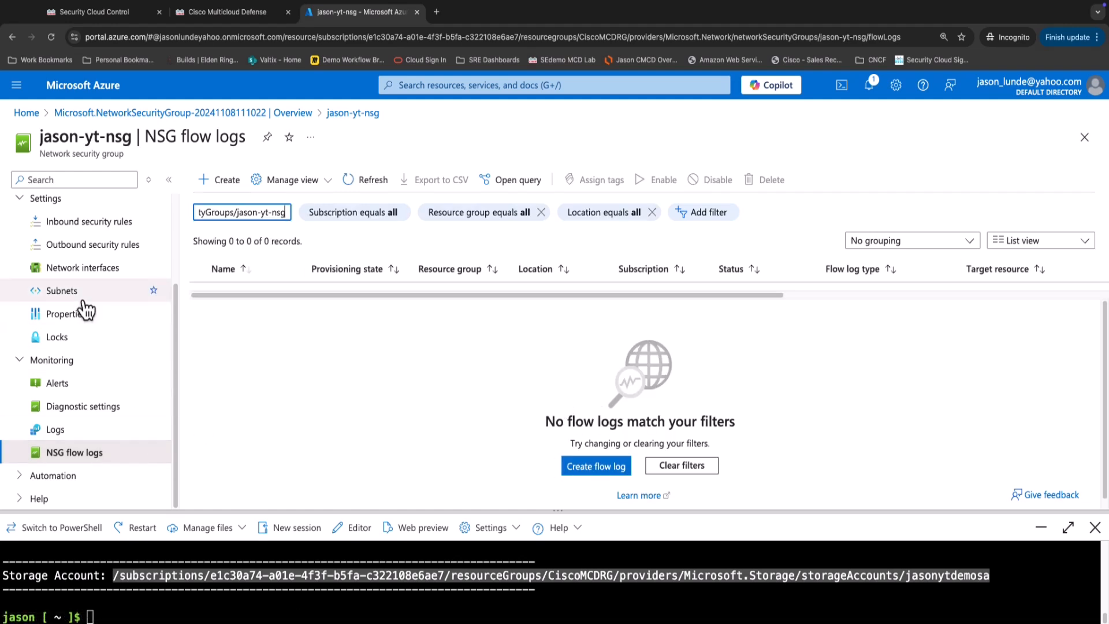
{"action": "left_click", "coordinate": [217, 12]}
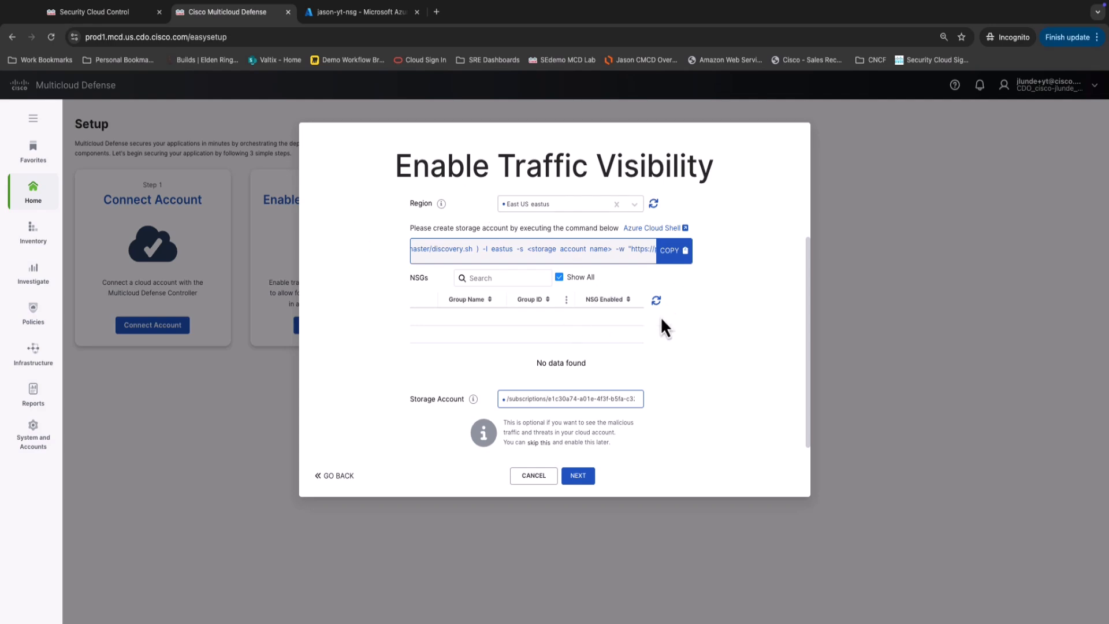
Refresh the NSG list, select jason-yt-nsg, and save its traffic visibility settings.
{"action": "left_click", "coordinate": [656, 301]}
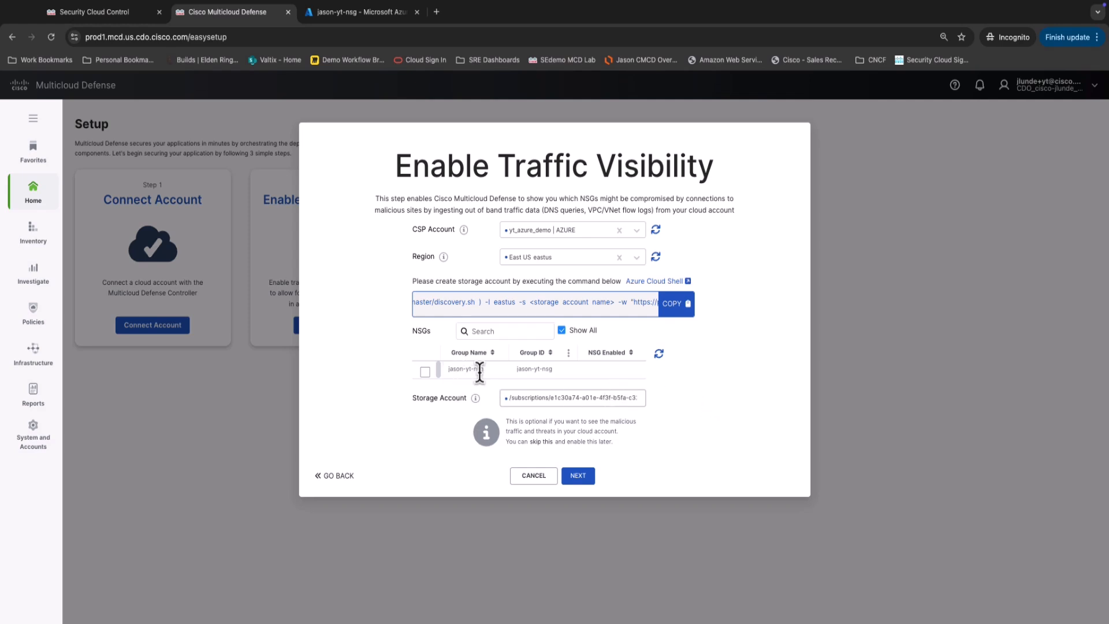
{"action": "left_click", "coordinate": [426, 372]}
{"action": "left_click", "coordinate": [580, 476]}
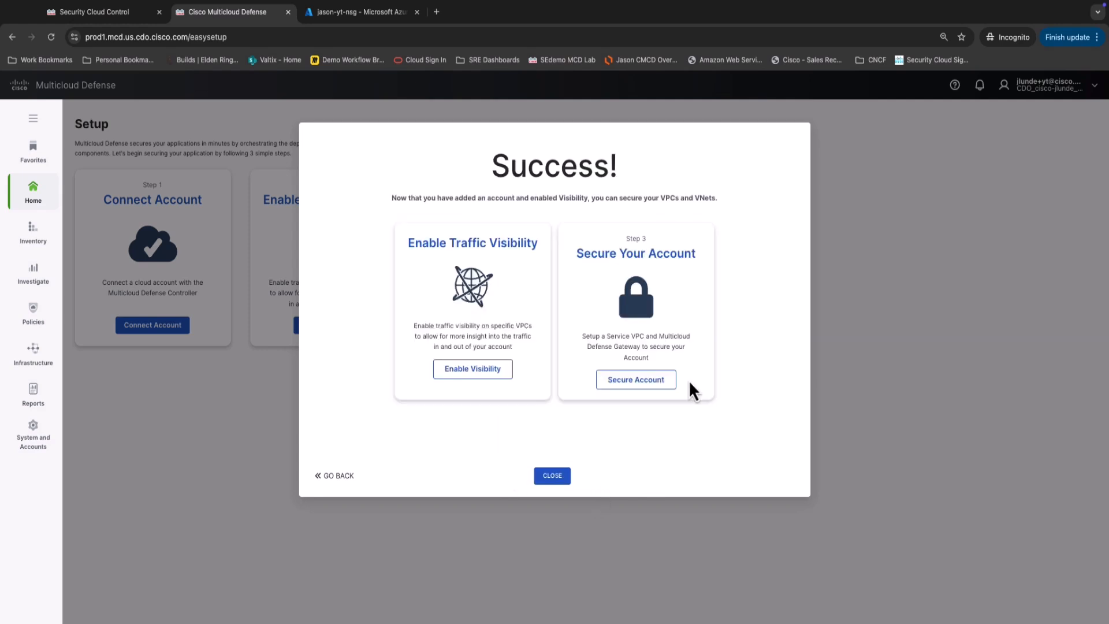
Close the success screen and refresh Azure's flow log list with the subscription filter cleared.
{"action": "left_click", "coordinate": [559, 477]}
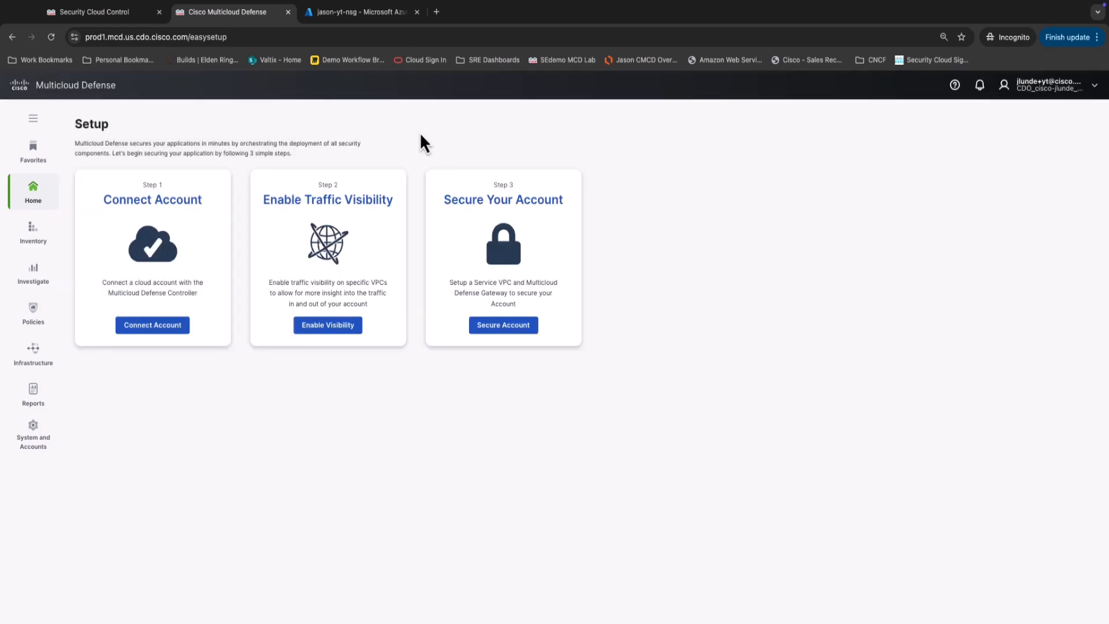
{"action": "left_click", "coordinate": [368, 17]}
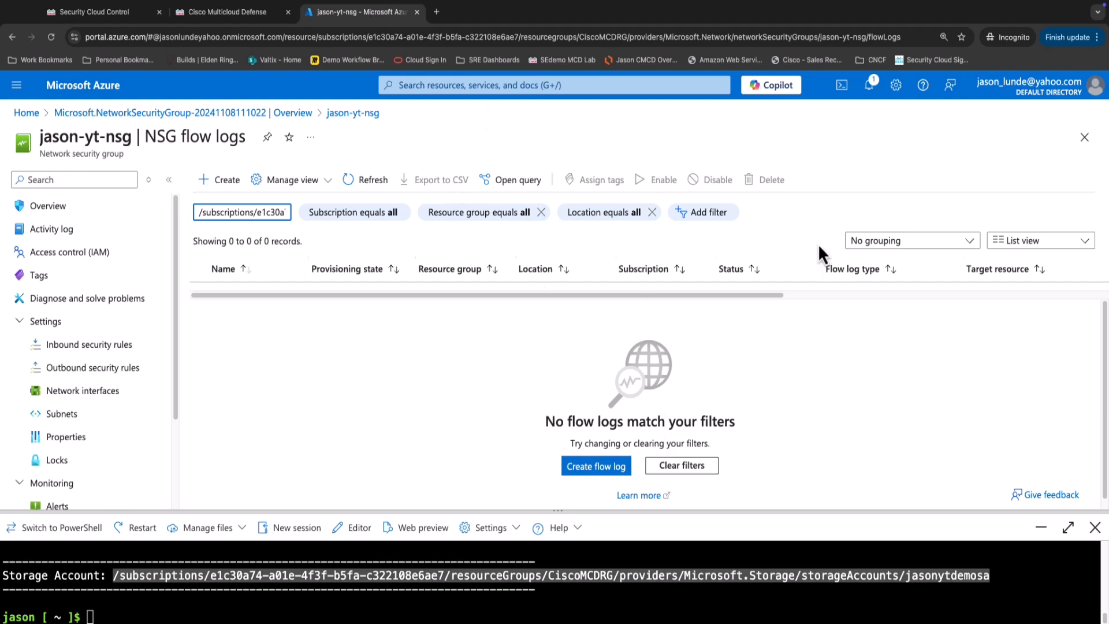
{"action": "left_click", "coordinate": [369, 182]}
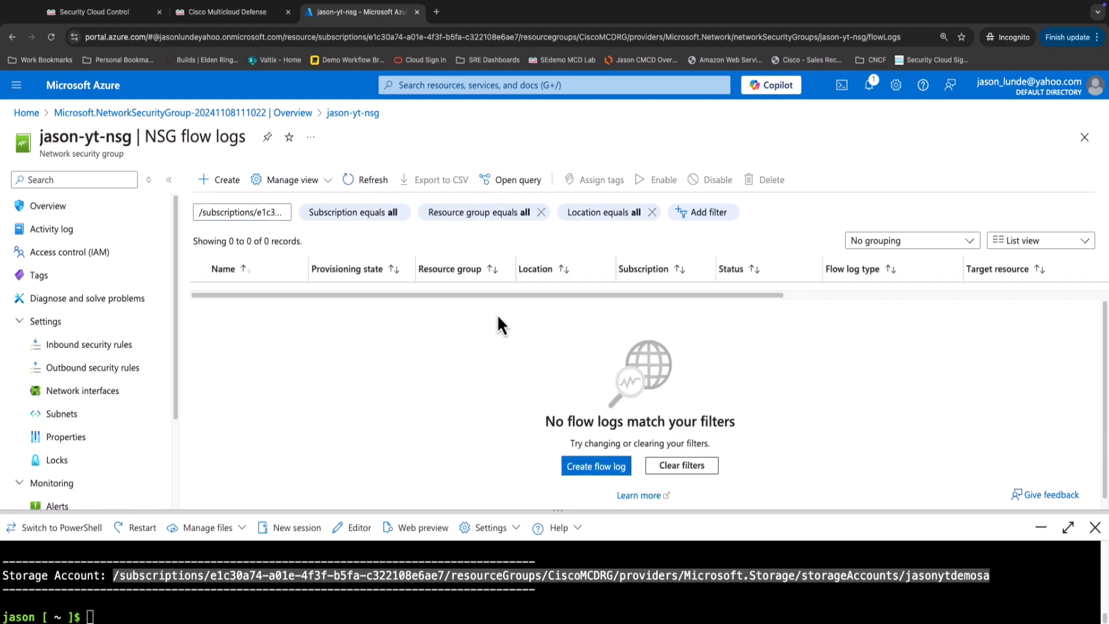
{"action": "left_click", "coordinate": [358, 190]}
{"action": "triple_click", "coordinate": [287, 211]}
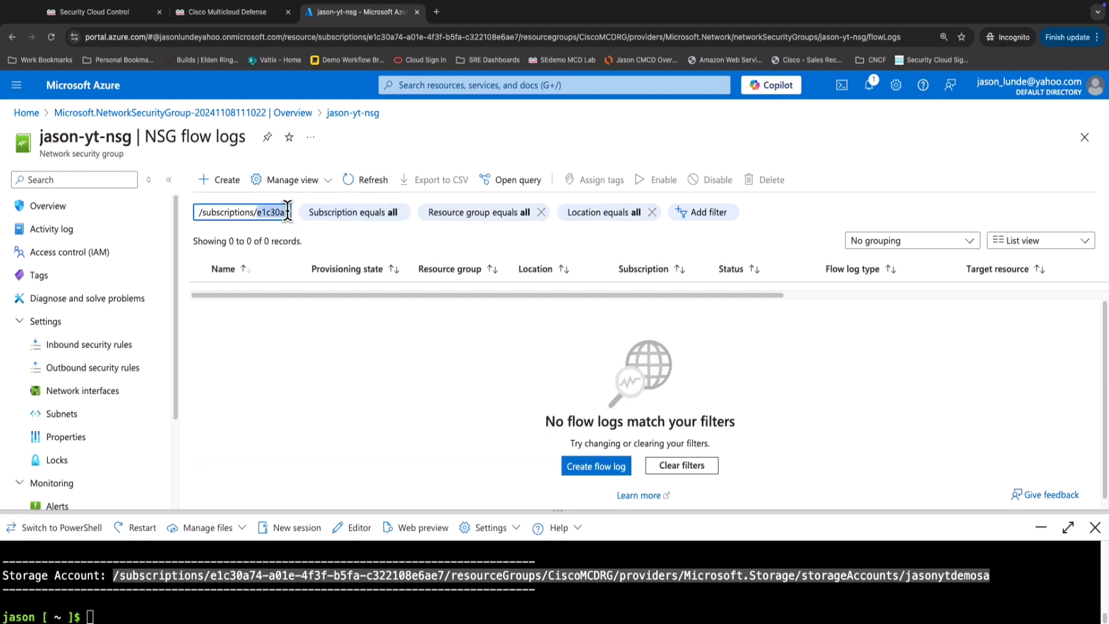
{"action": "key", "text": "BackSpace"}
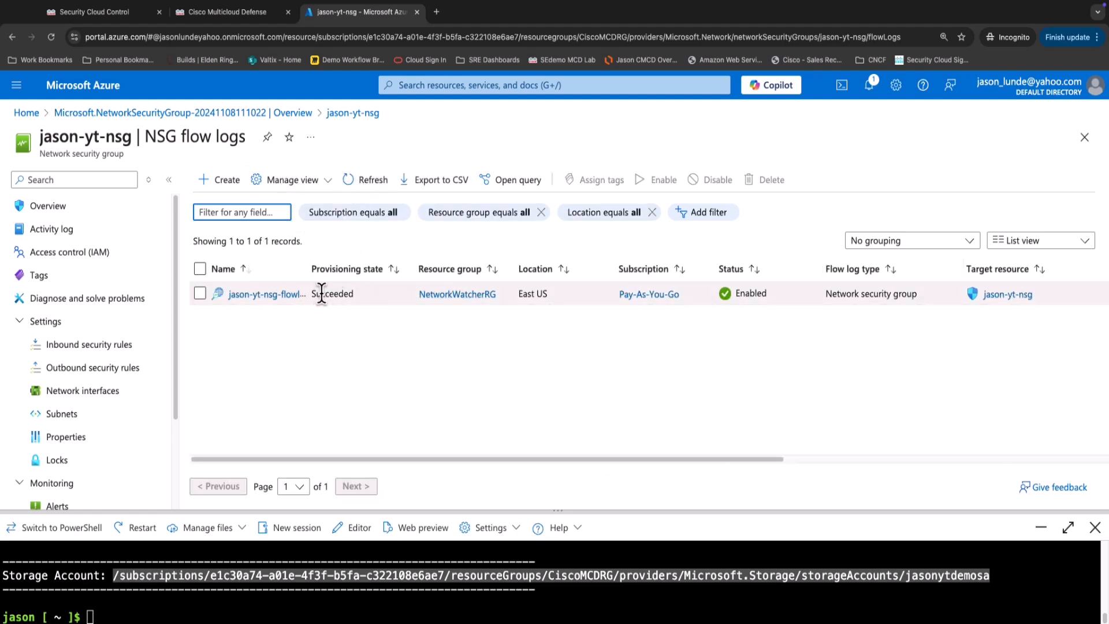
{"action": "left_click", "coordinate": [374, 196]}
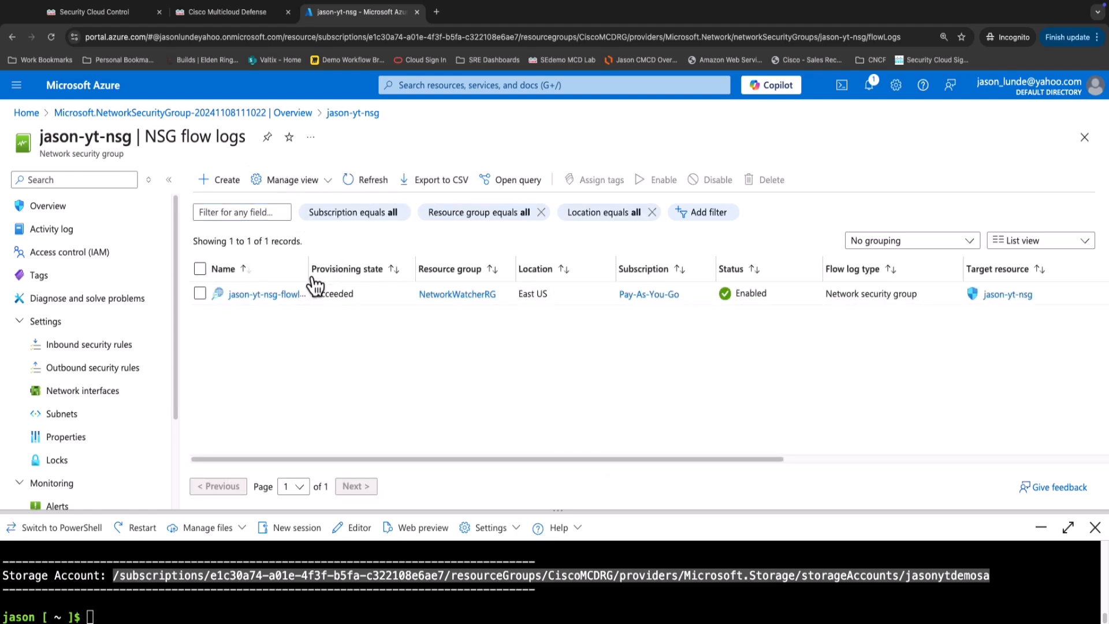
{"action": "left_click_drag", "start_coordinate": [309, 273], "coordinate": [360, 280]}
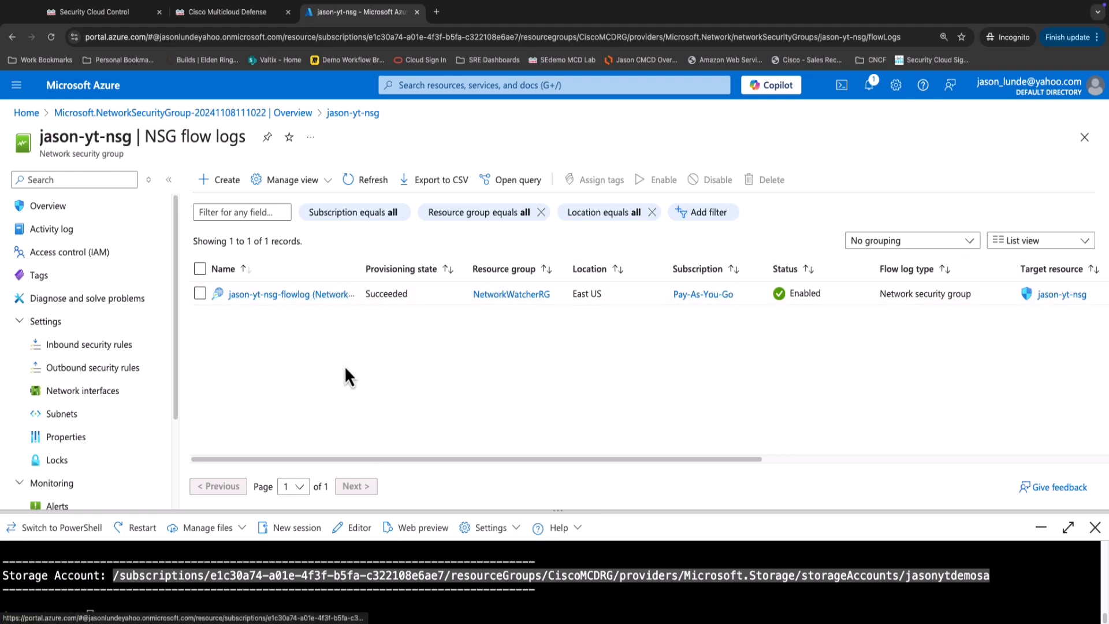
Verify jason-yt-nsg-flowlog stores to jasonytdemosa with 1-day retention, then close its settings.
{"action": "left_click", "coordinate": [315, 295]}
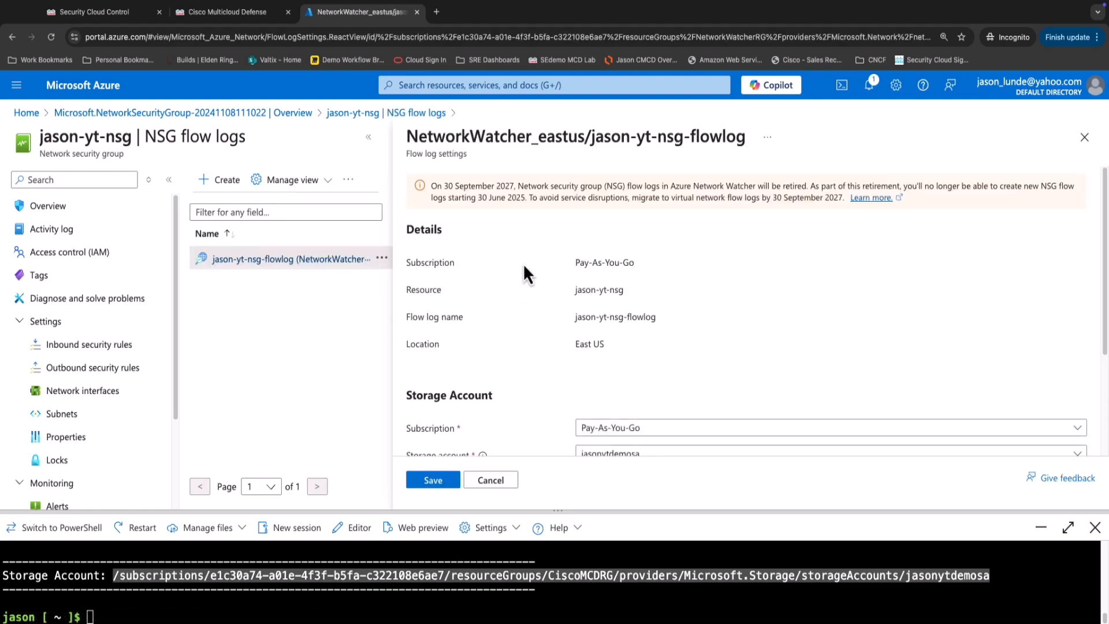
{"action": "scroll", "coordinate": [658, 303], "scroll_direction": "down", "scroll_amount": 3}
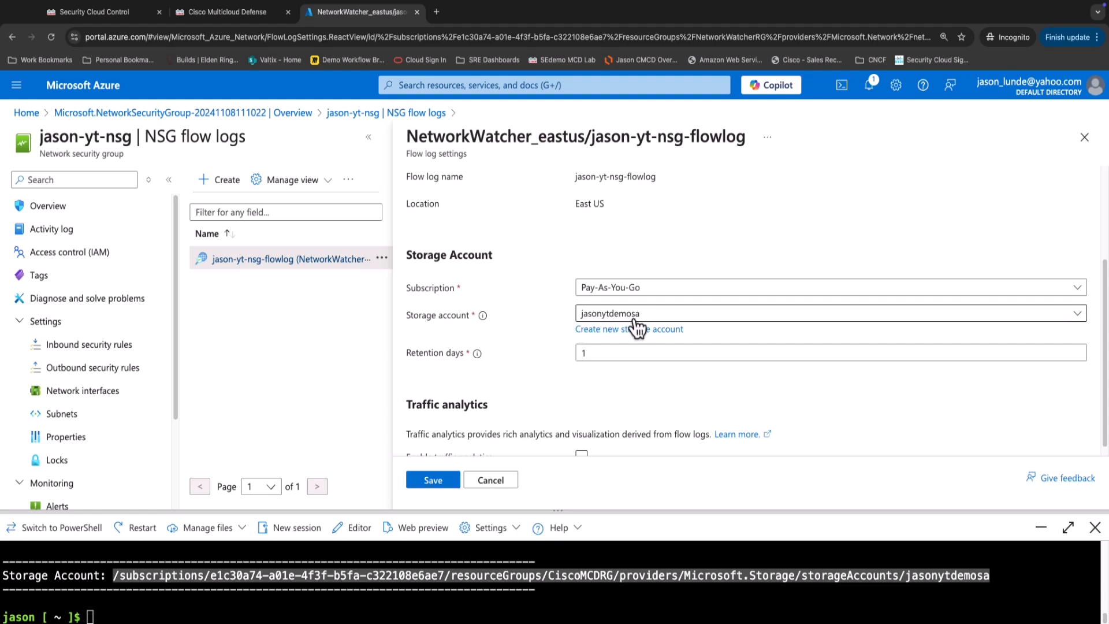
{"action": "scroll", "coordinate": [655, 332], "scroll_direction": "down", "scroll_amount": 1}
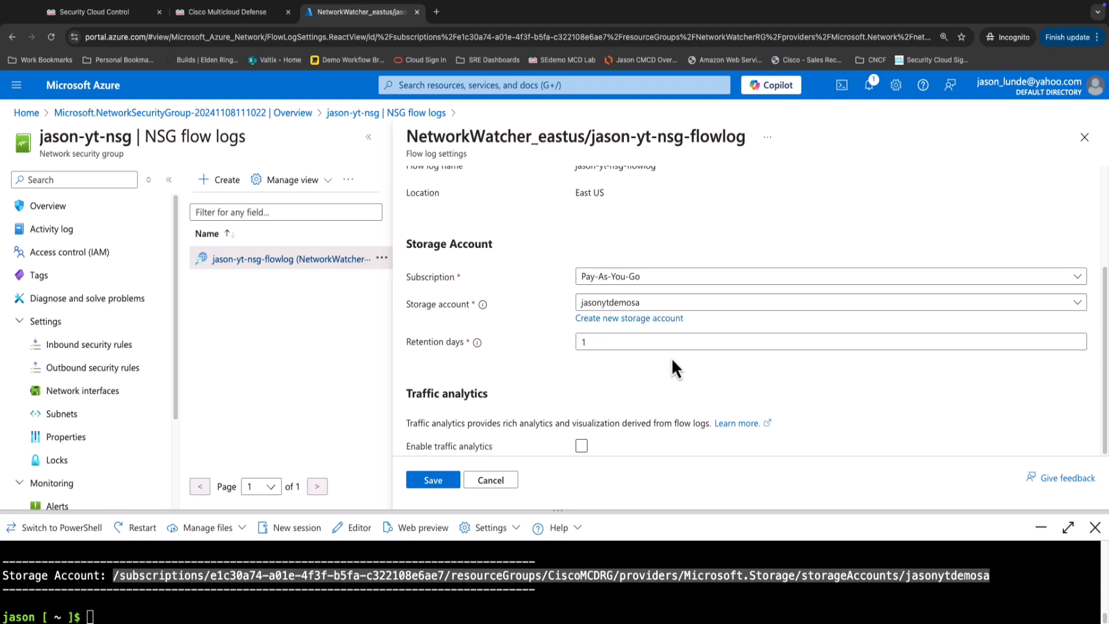
{"action": "scroll", "coordinate": [664, 358], "scroll_direction": "up", "scroll_amount": 3}
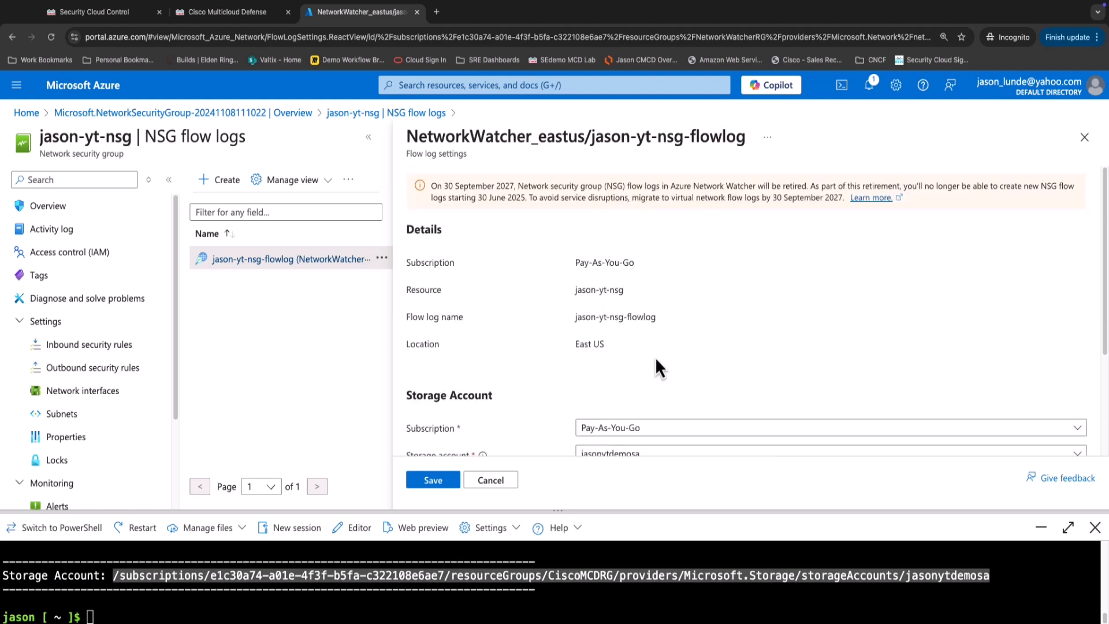
{"action": "left_click", "coordinate": [1085, 138]}
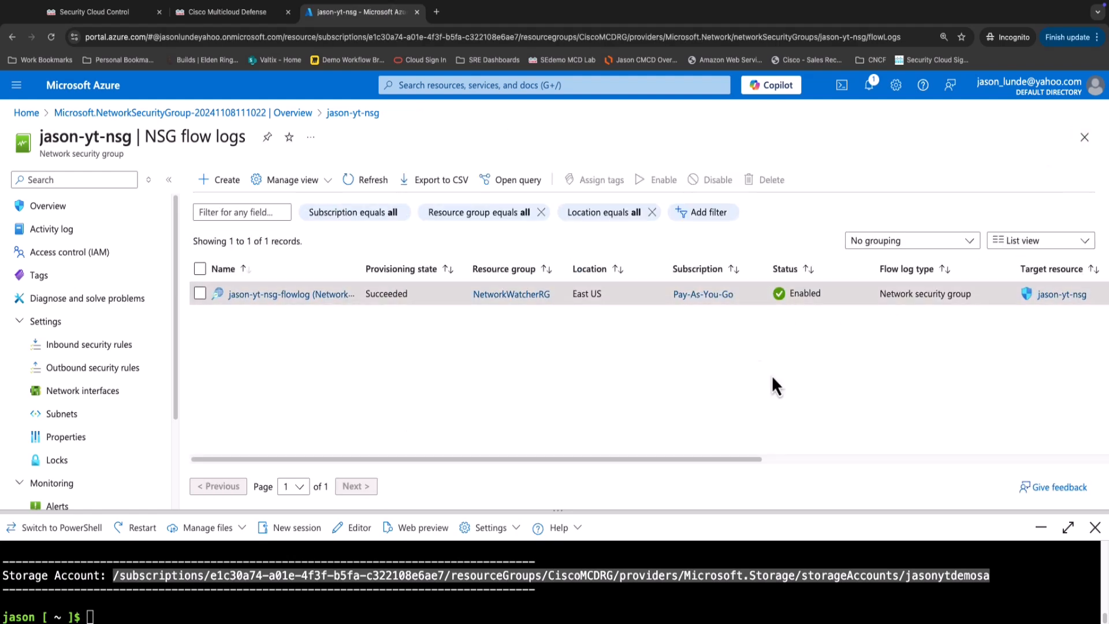
{"action": "left_click_drag", "start_coordinate": [711, 460], "coordinate": [569, 469]}
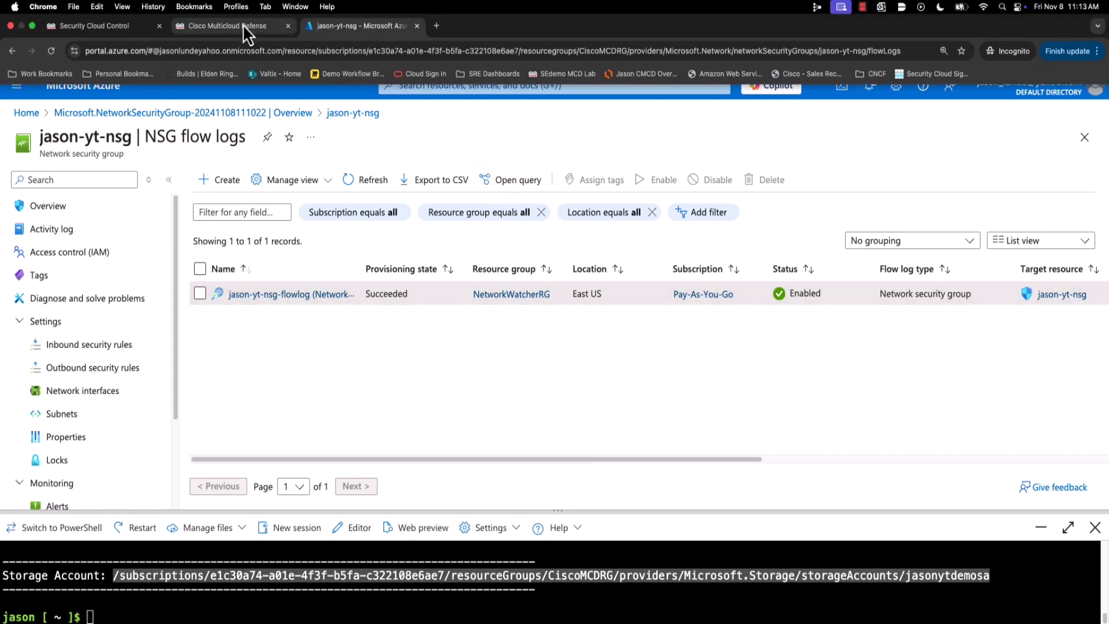
View VPC/VNet Traffic logs in Multicloud Defense for an earlier hour, then return to Azure.
{"action": "left_click", "coordinate": [244, 27]}
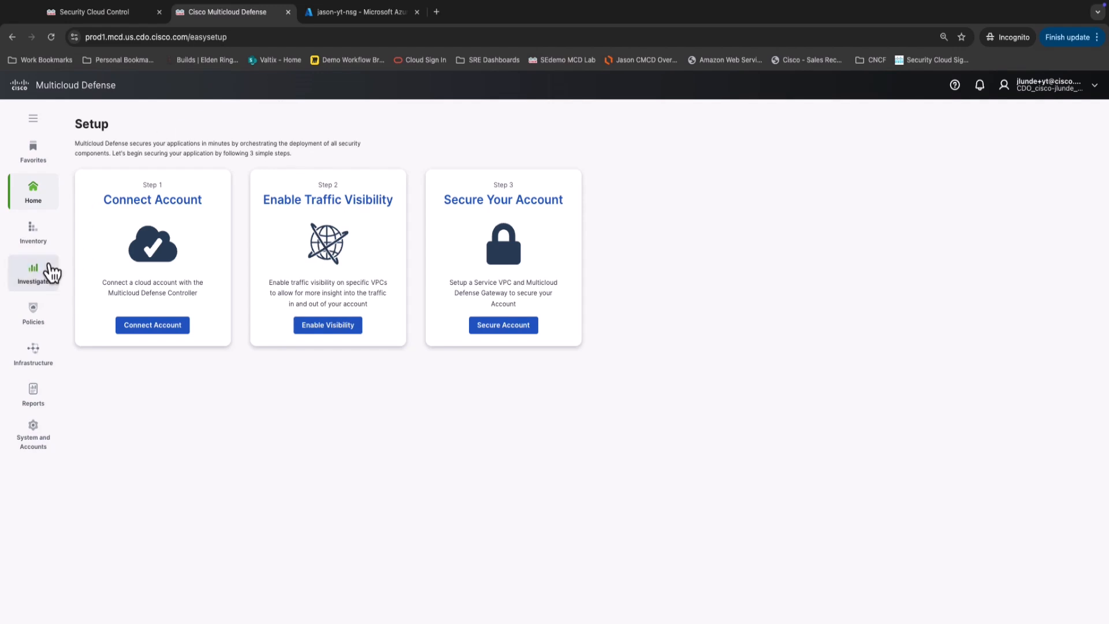
{"action": "left_click", "coordinate": [42, 284]}
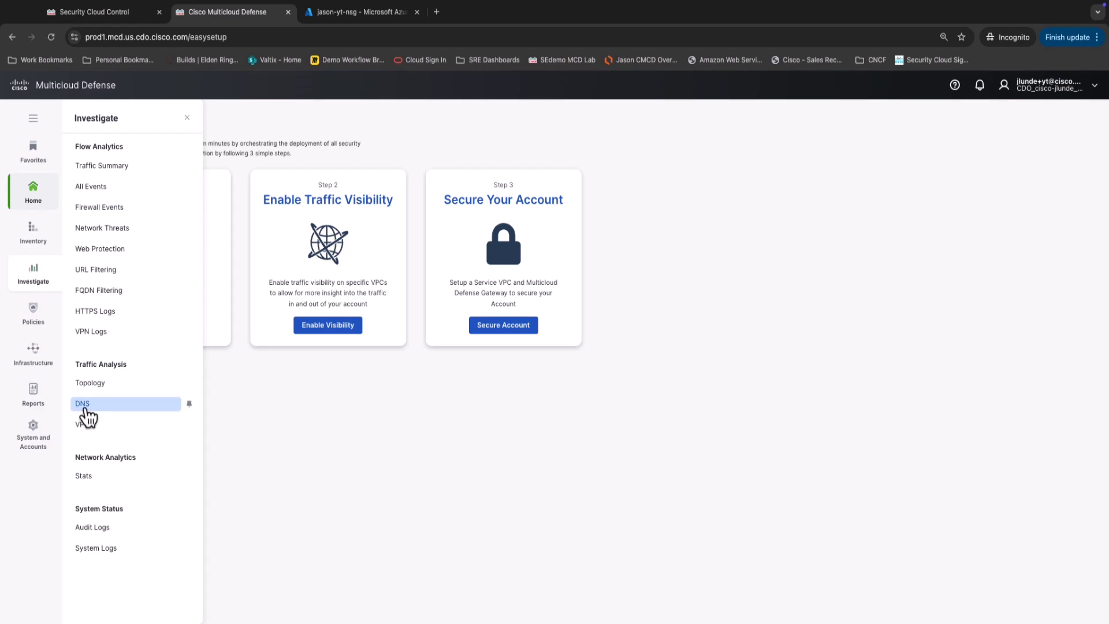
{"action": "left_click", "coordinate": [84, 425]}
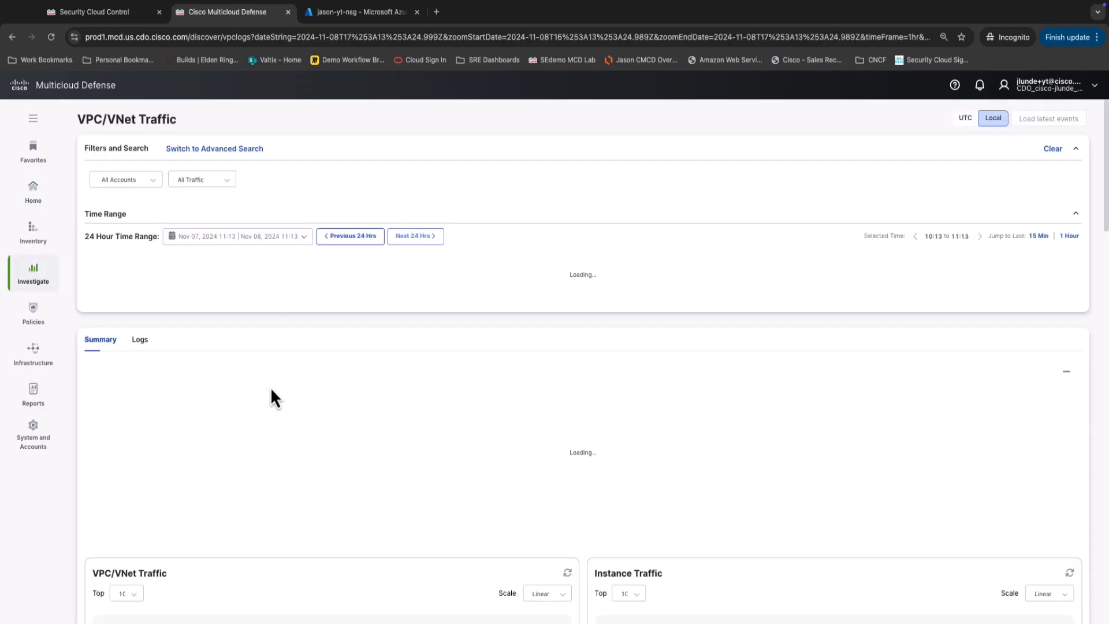
{"action": "left_click", "coordinate": [142, 345]}
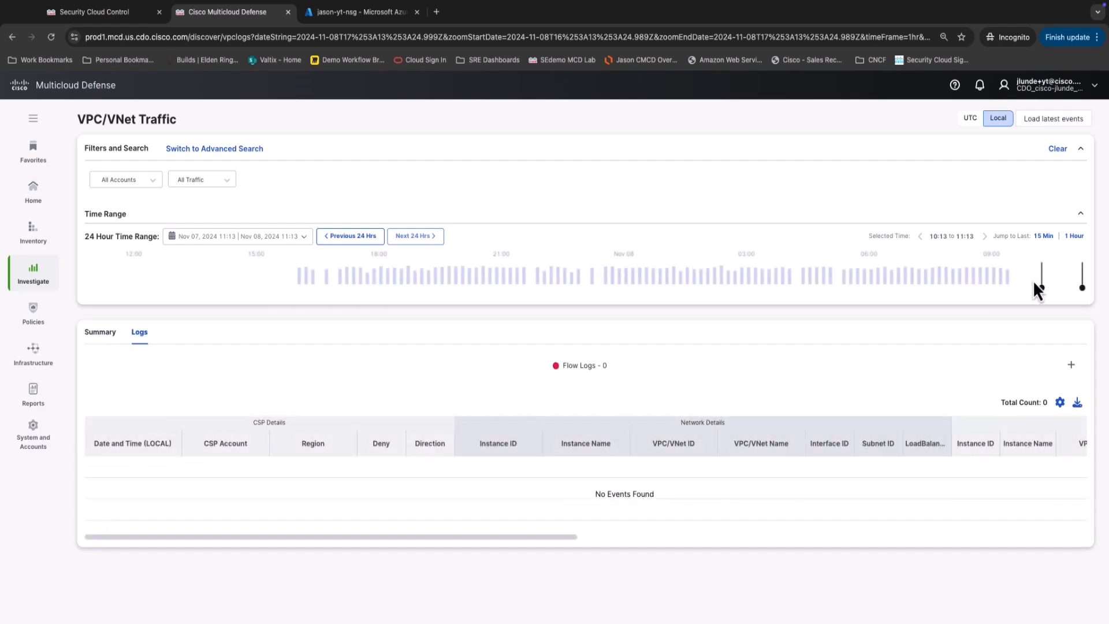
{"action": "left_click_drag", "start_coordinate": [1062, 283], "coordinate": [941, 287]}
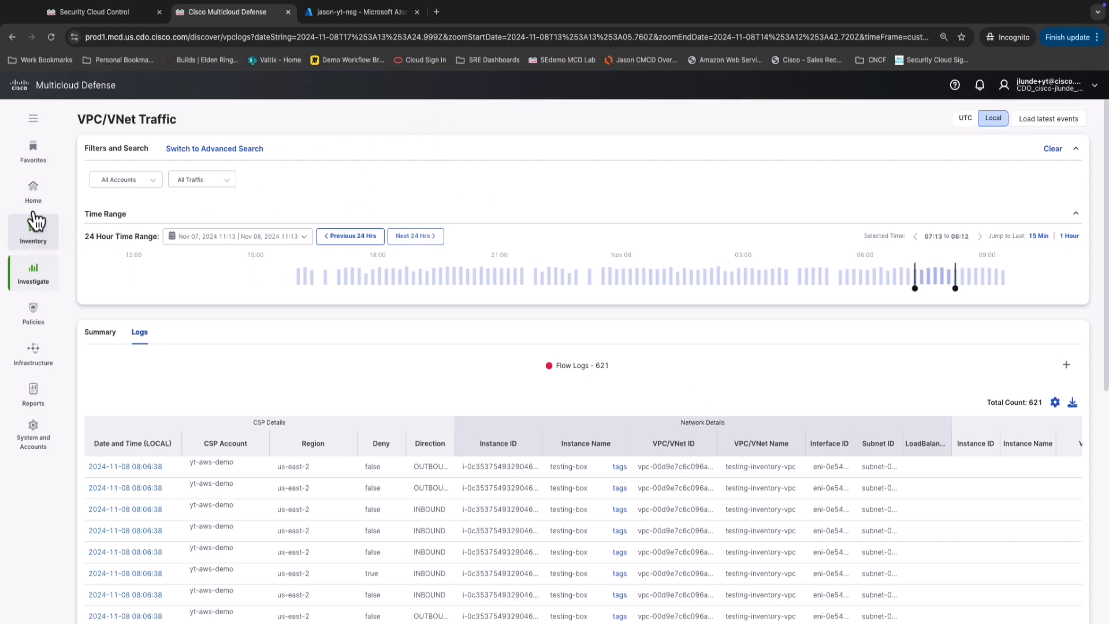
{"action": "mouse_move", "coordinate": [34, 206]}
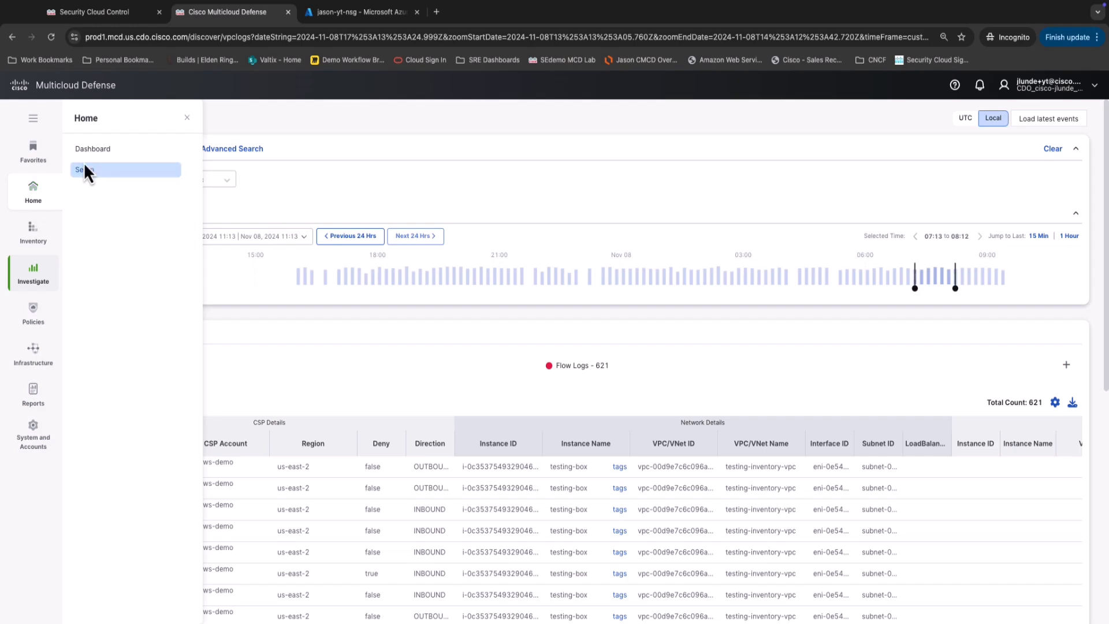
{"action": "left_click", "coordinate": [317, 17]}
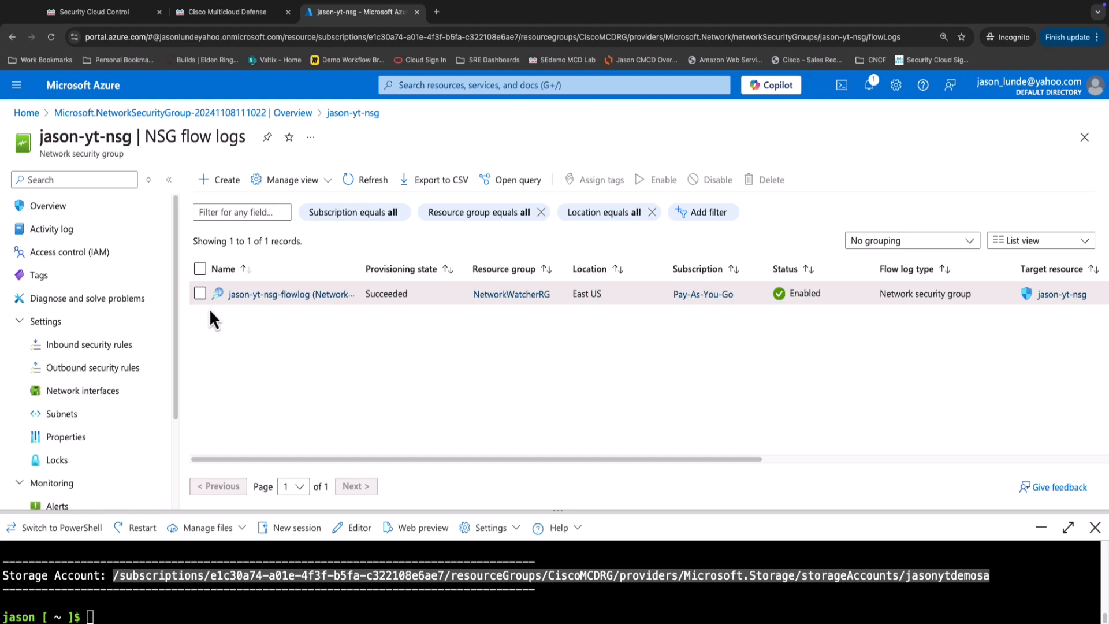
{"action": "left_click", "coordinate": [200, 294]}
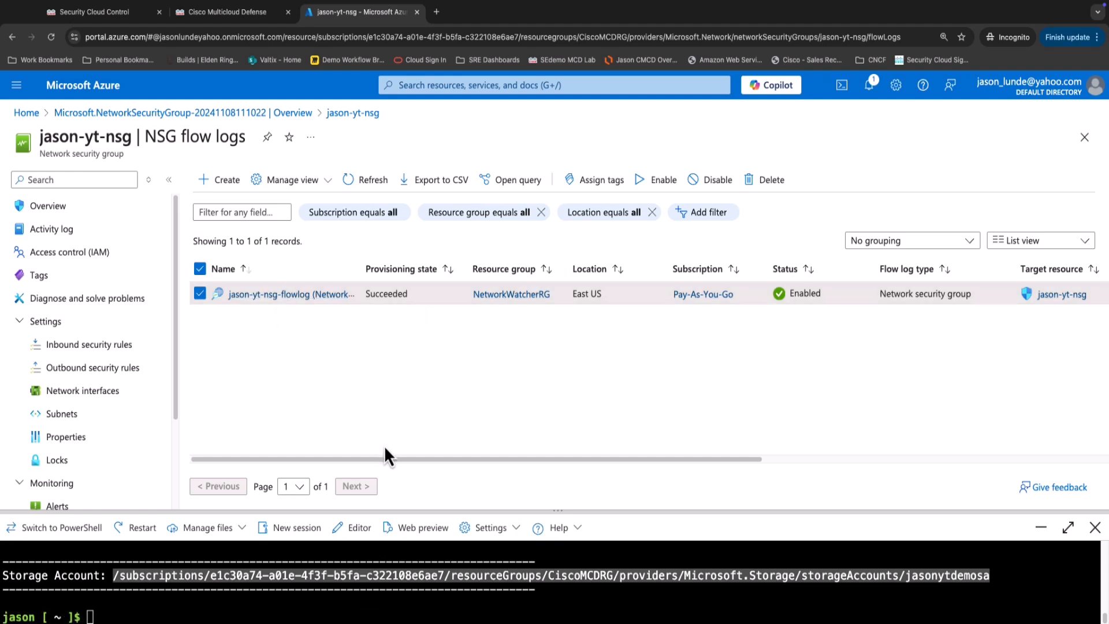
{"action": "left_click_drag", "start_coordinate": [393, 460], "coordinate": [742, 473]}
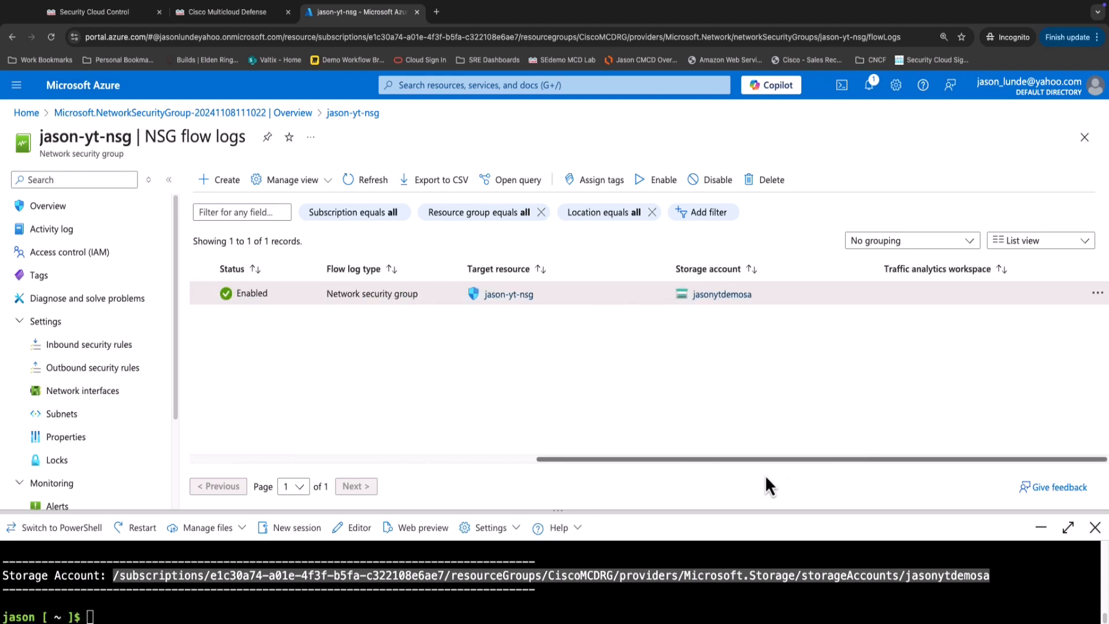
{"action": "left_click", "coordinate": [1098, 294]}
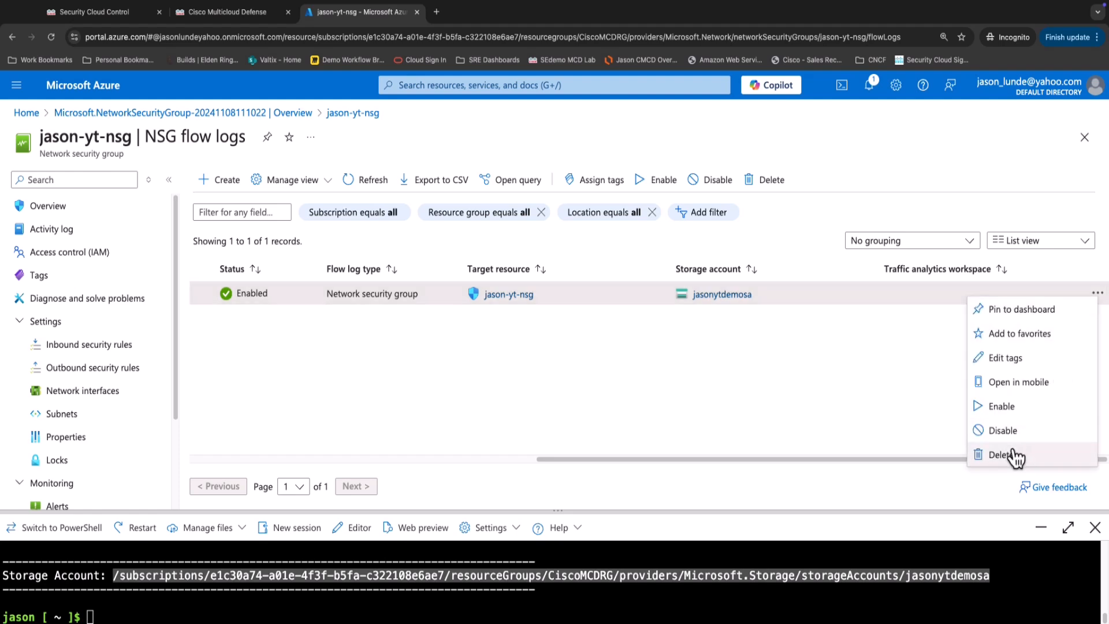
{"action": "left_click_drag", "start_coordinate": [871, 461], "coordinate": [389, 453]}
{"action": "left_click", "coordinate": [303, 295]}
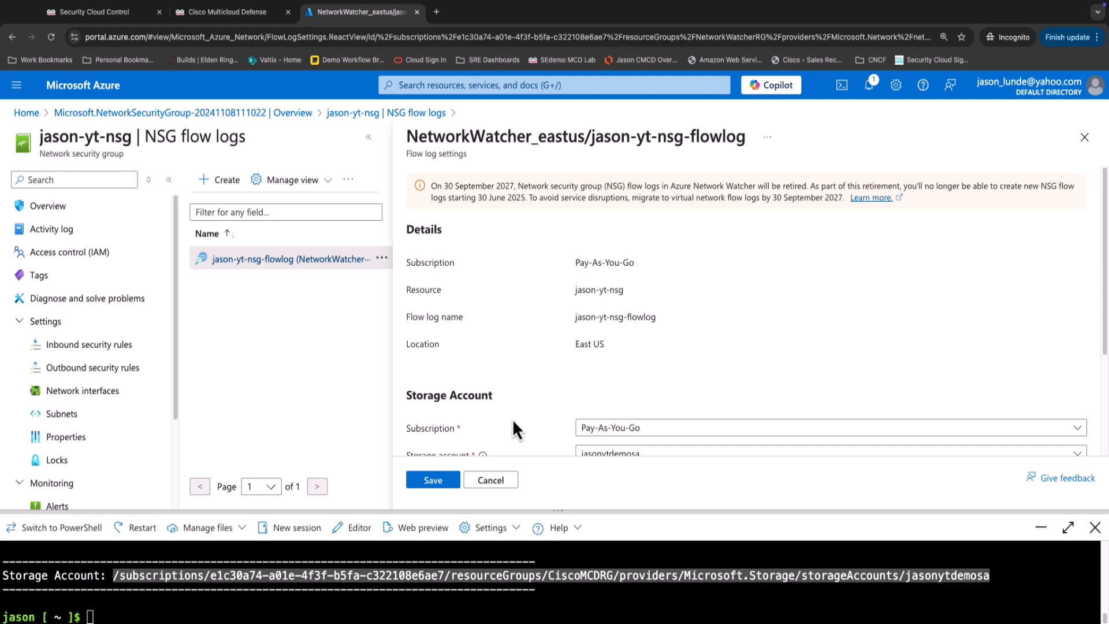
{"action": "scroll", "coordinate": [600, 346], "scroll_direction": "down", "scroll_amount": 3}
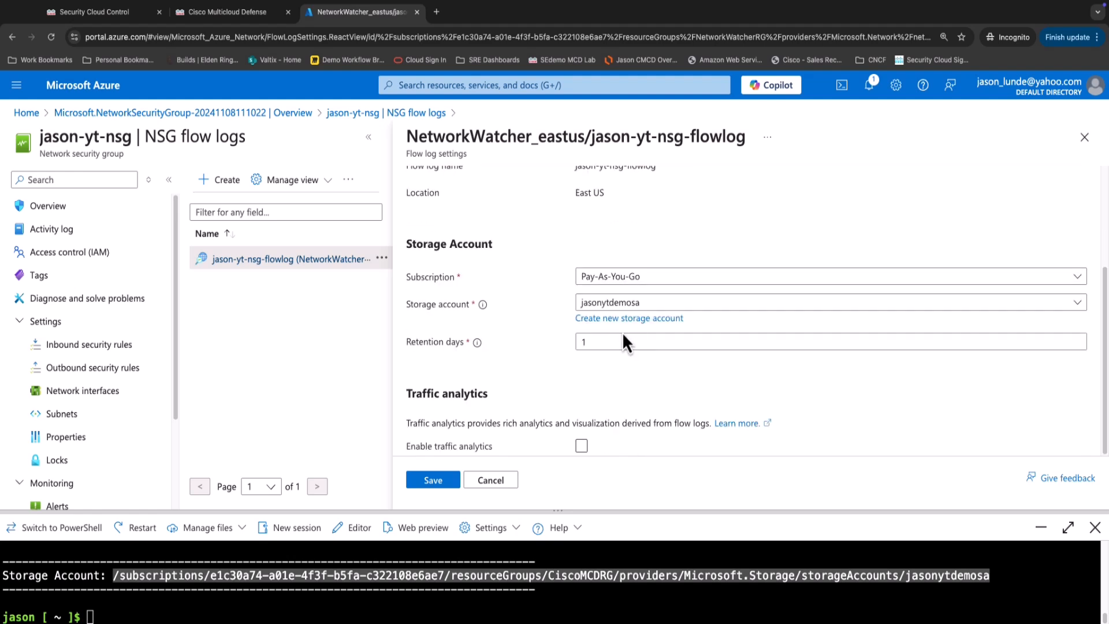
{"action": "scroll", "coordinate": [625, 334], "scroll_direction": "up", "scroll_amount": 3}
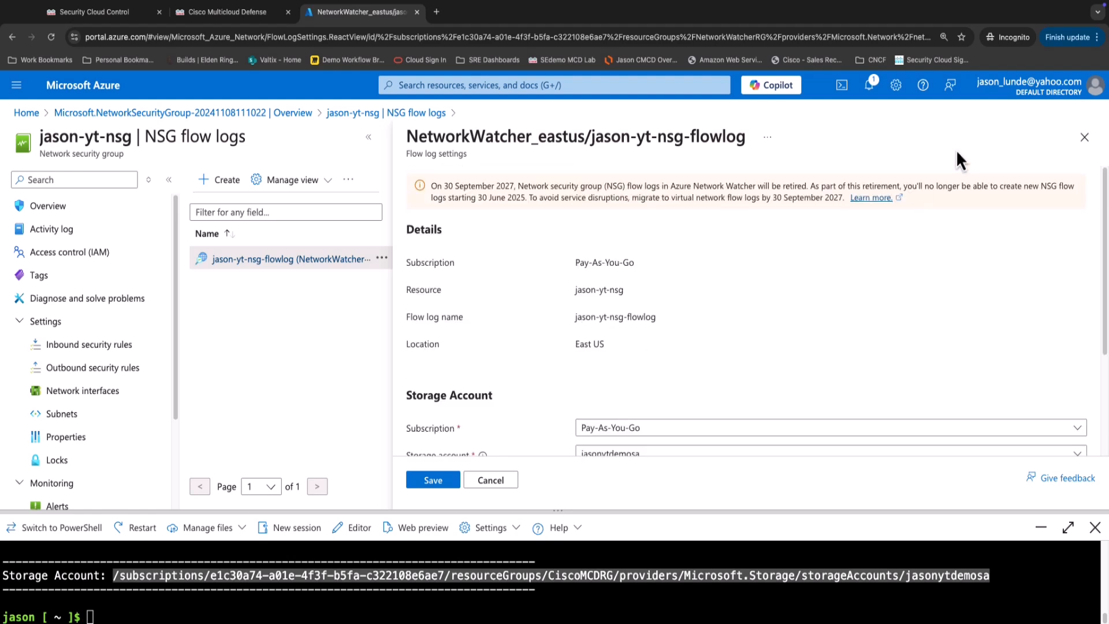
{"action": "left_click", "coordinate": [1084, 137]}
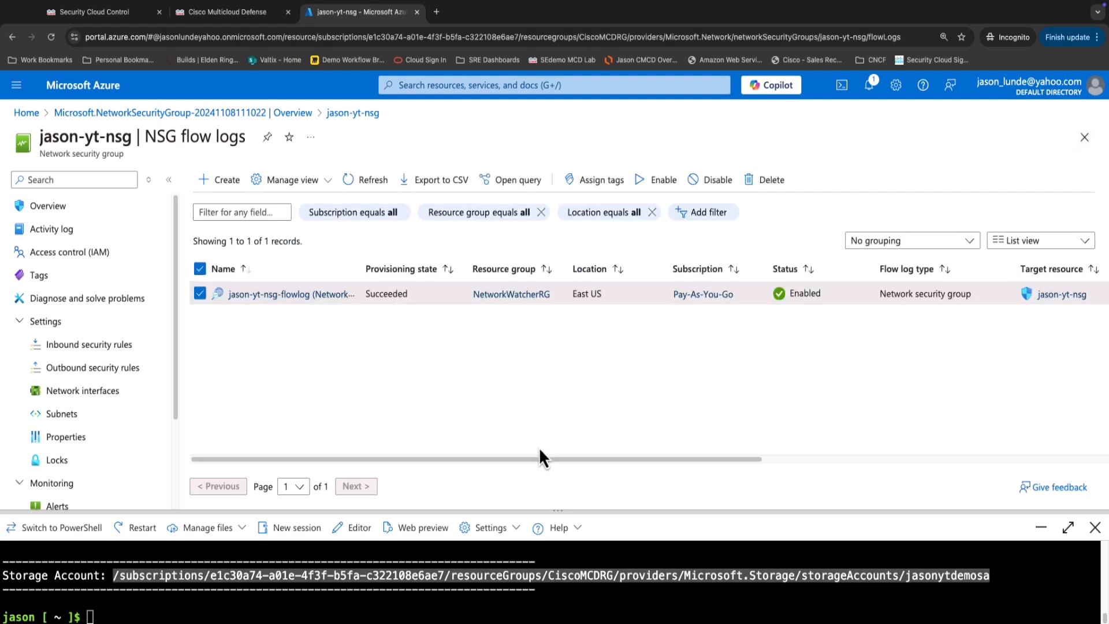
{"action": "left_click_drag", "start_coordinate": [540, 458], "coordinate": [998, 434]}
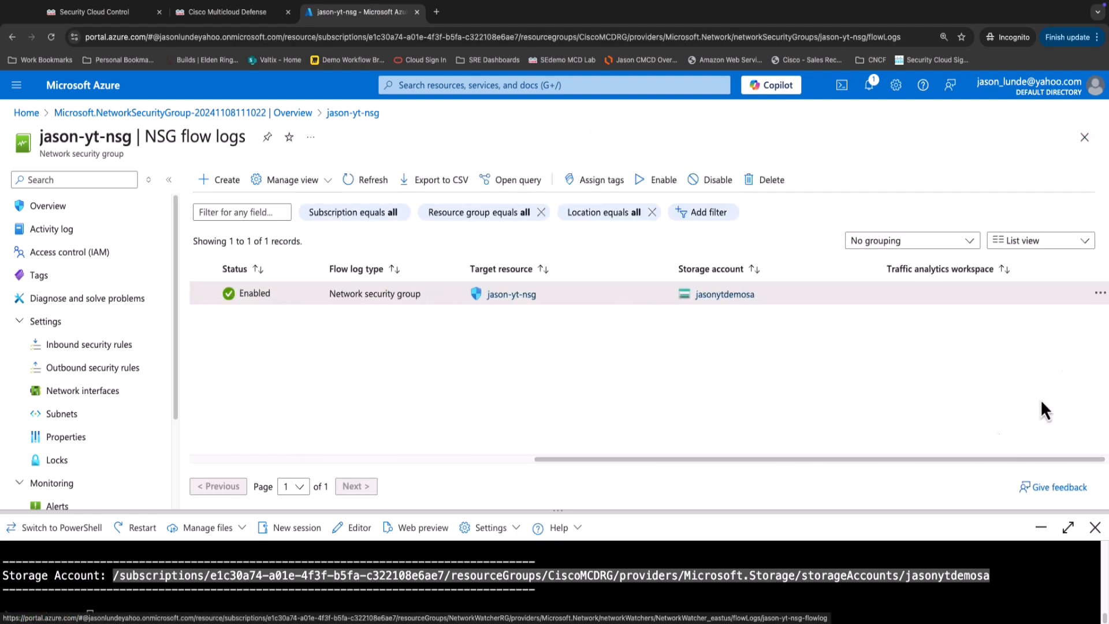
Delete jason-yt-nsg-flowlog, entering 'delete' and confirming the permanent deletion.
{"action": "left_click", "coordinate": [1099, 293]}
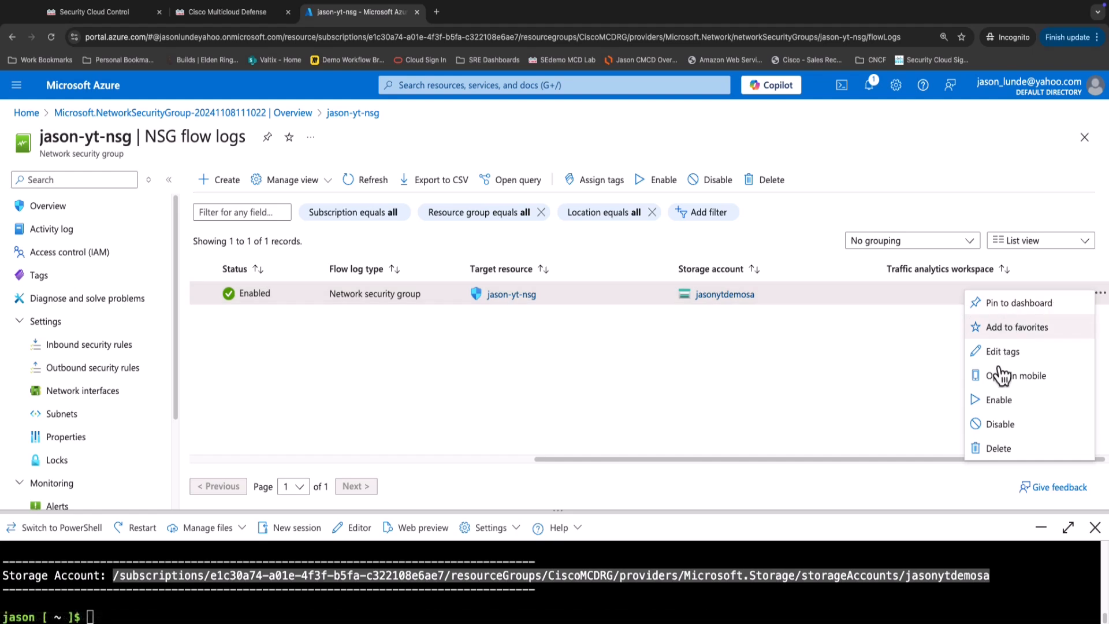
{"action": "left_click", "coordinate": [982, 450]}
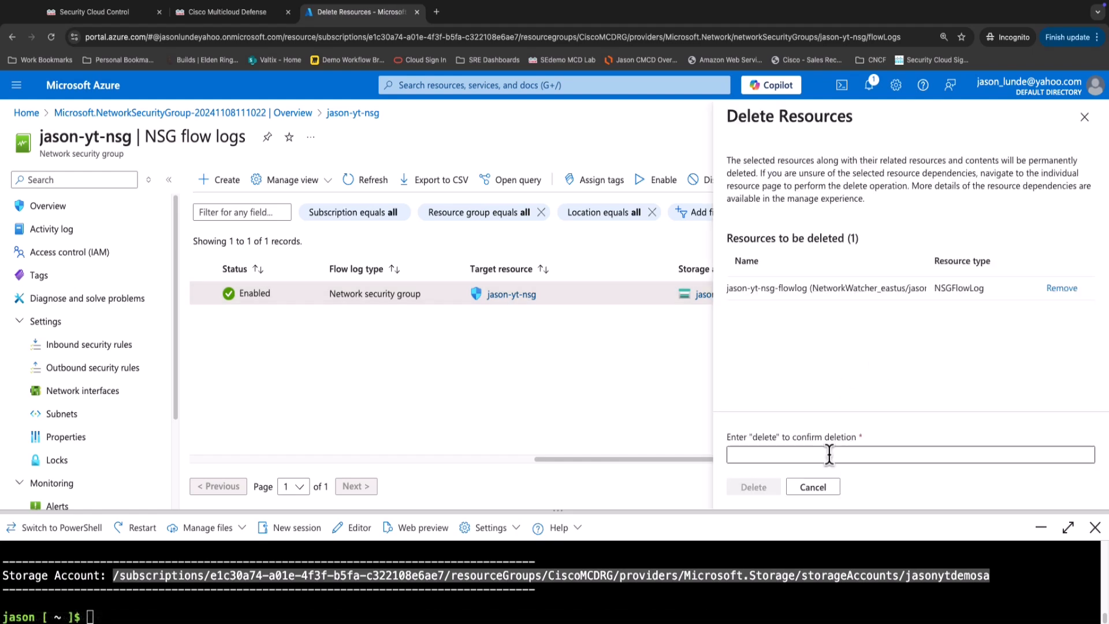
{"action": "left_click", "coordinate": [763, 456]}
{"action": "type", "text": "del"}
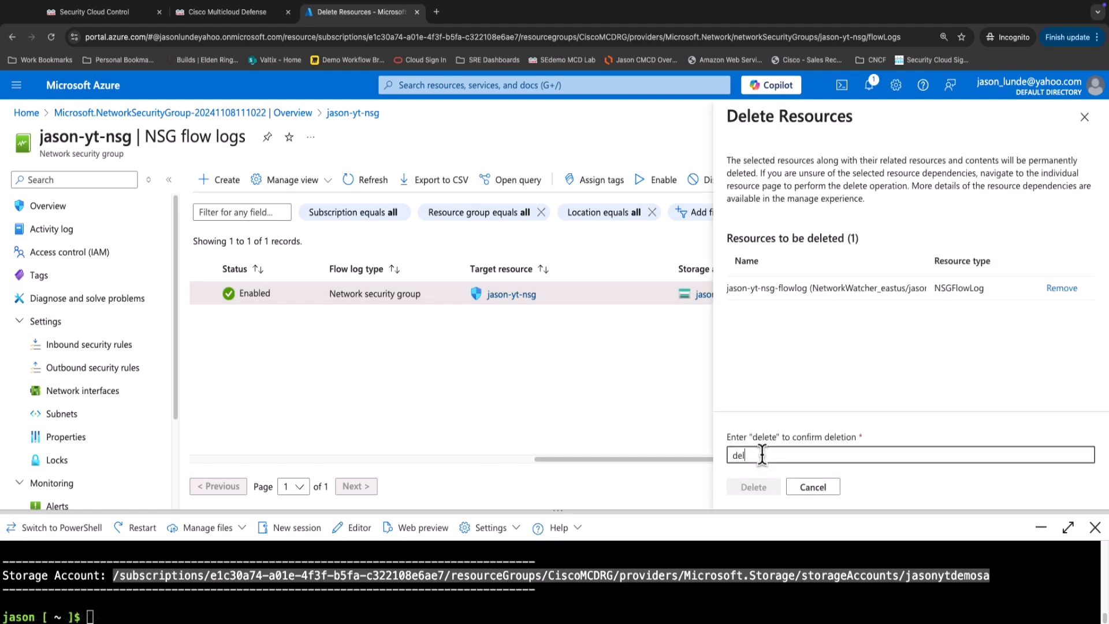
{"action": "type", "text": "ete"}
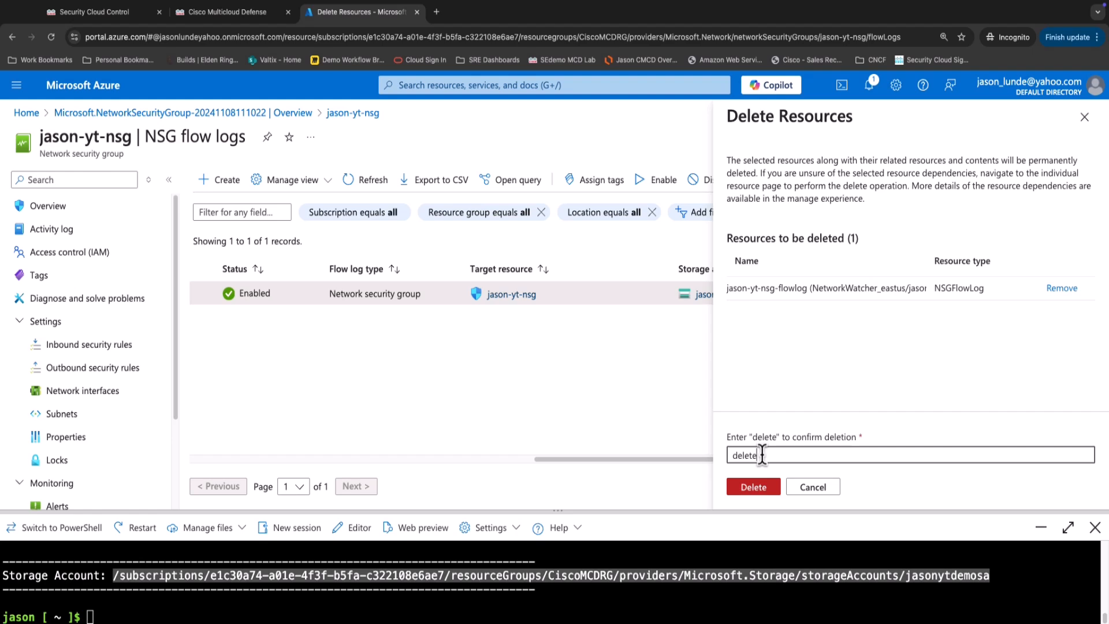
{"action": "left_click", "coordinate": [746, 487]}
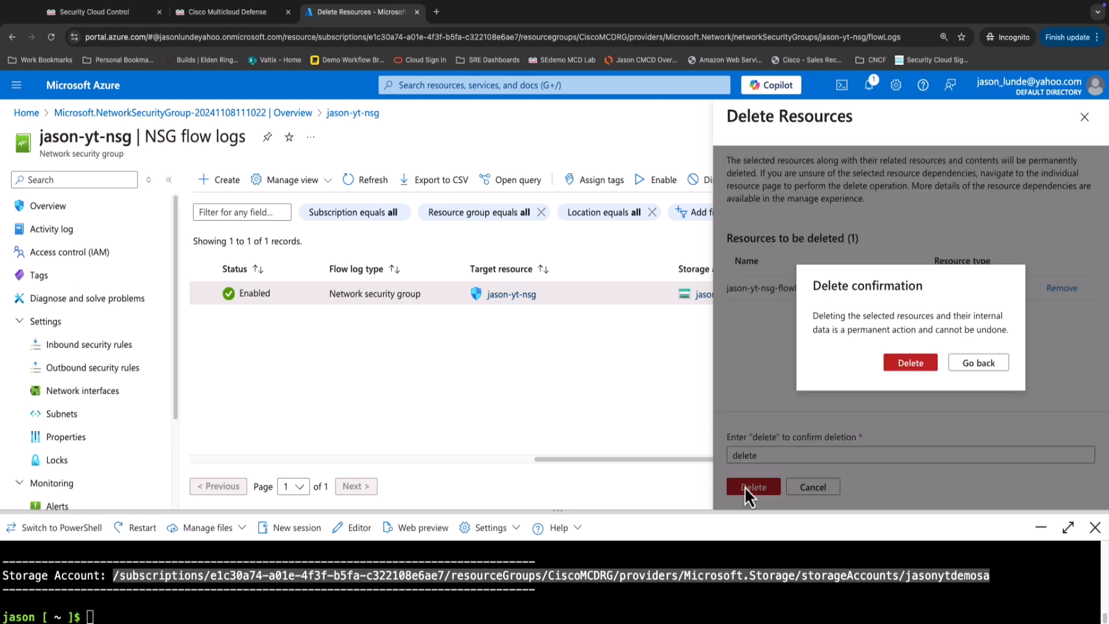
{"action": "left_click", "coordinate": [922, 364]}
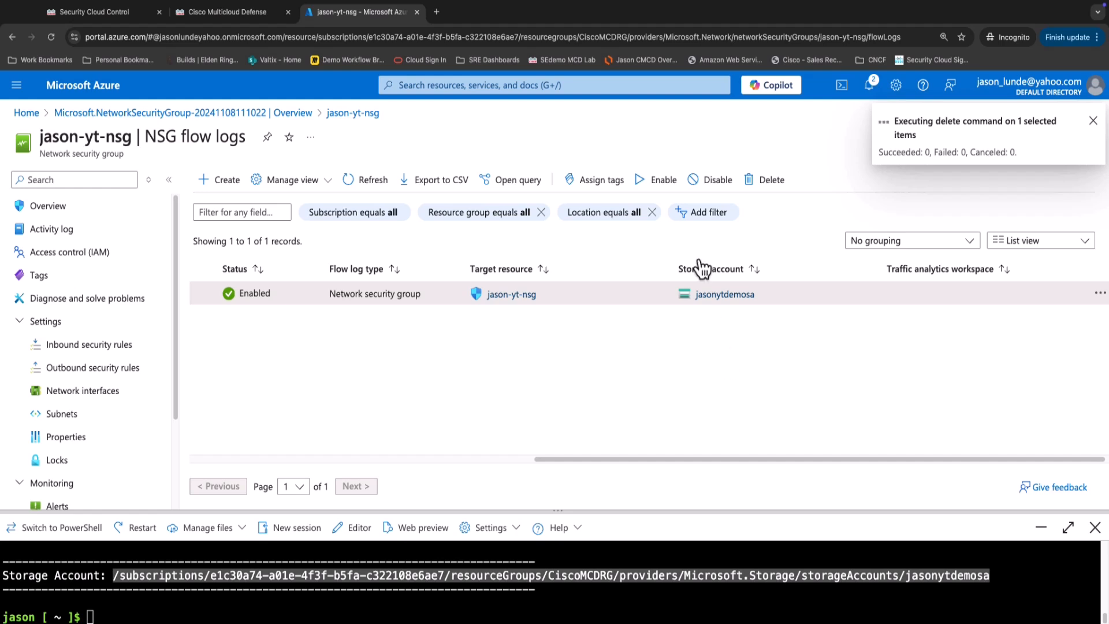